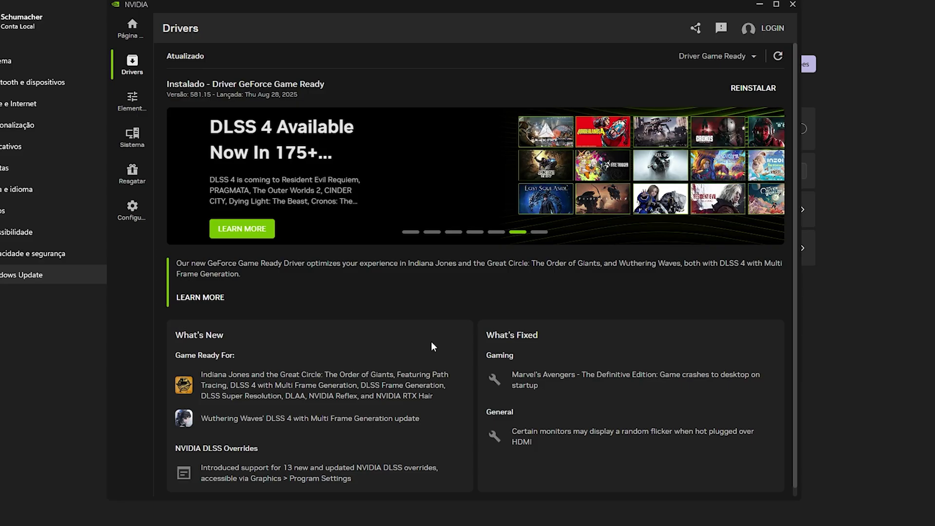
- Minimize the NVIDIA app and review the global 3D settings list in the NVIDIA Control Panel
click(759, 4)
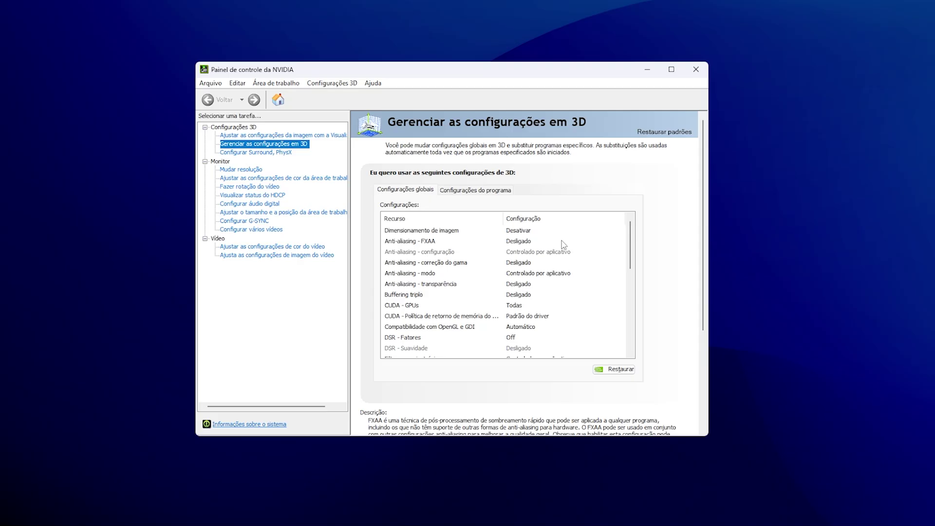
scroll(564, 244, down, 2)
scroll(564, 245, down, 1)
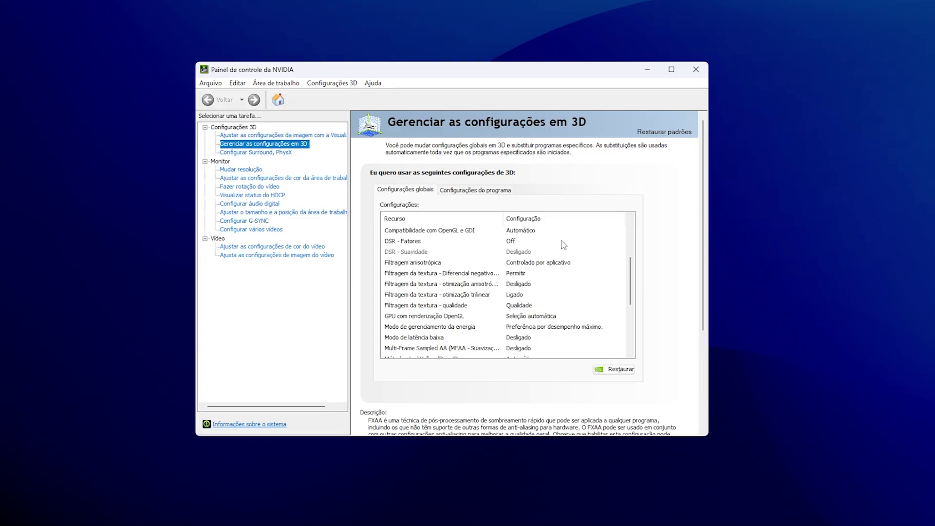
scroll(606, 262, down, 1)
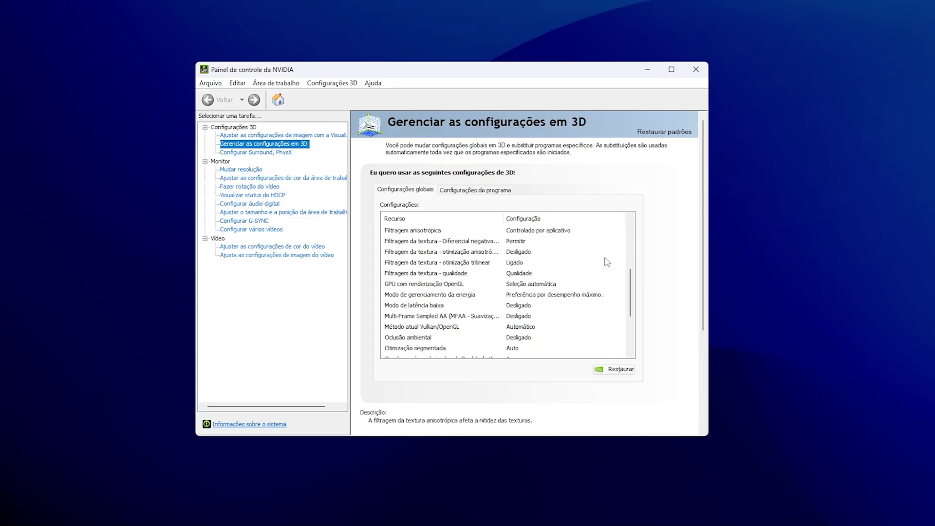
scroll(607, 262, down, 3)
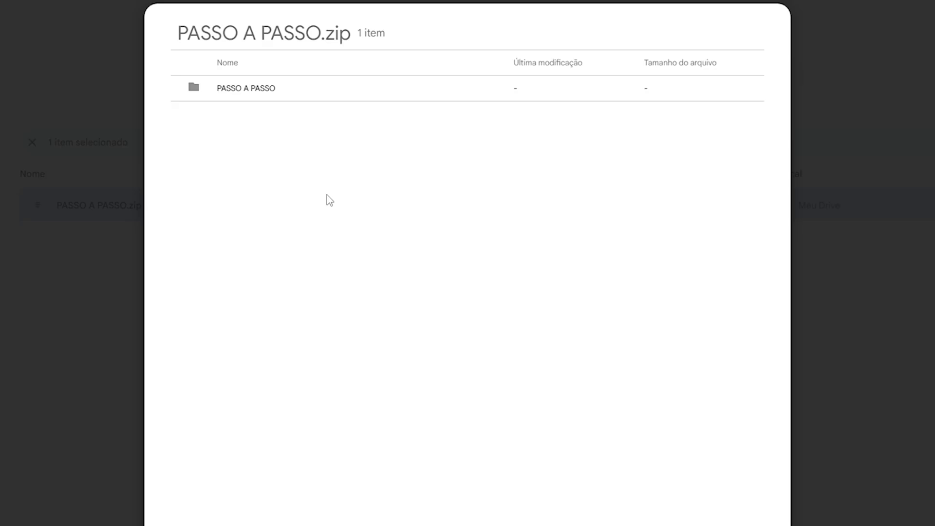
- Look through the PASSO A PASSO folder in the zip preview, including its 0 Ponto De Restauração subfolder
click(294, 93)
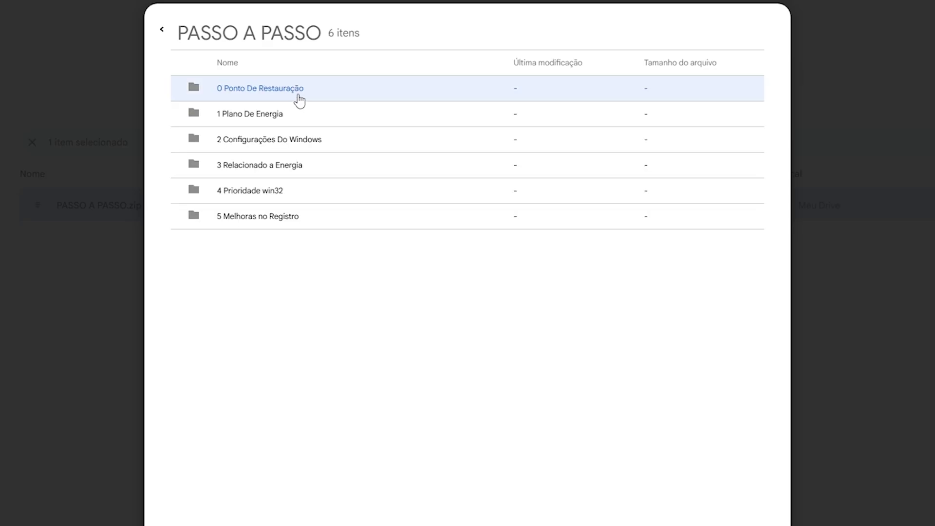
click(287, 95)
click(162, 31)
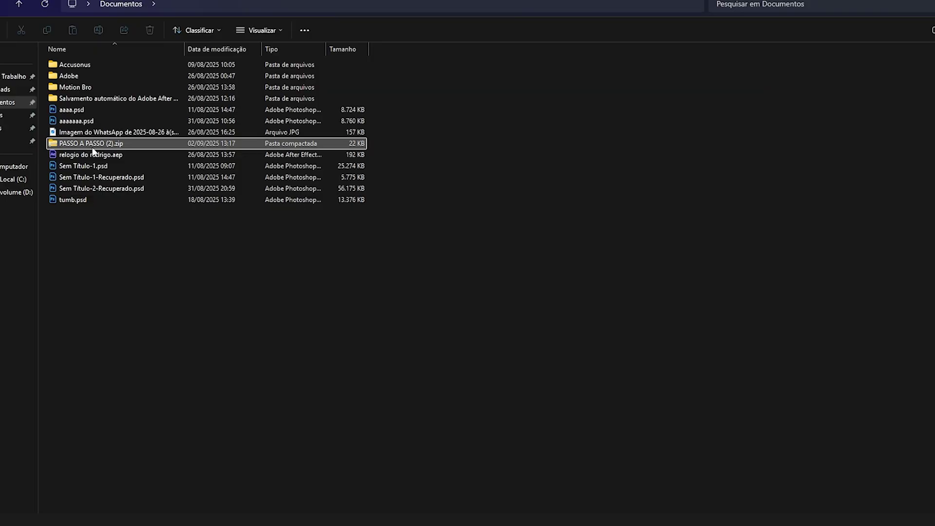
- Extract PASSO A PASSO (2).zip into its own subfolder in Documents and open the extracted PASSO A PASSO folder
right_click(94, 145)
mouse_move(273, 187)
click(345, 215)
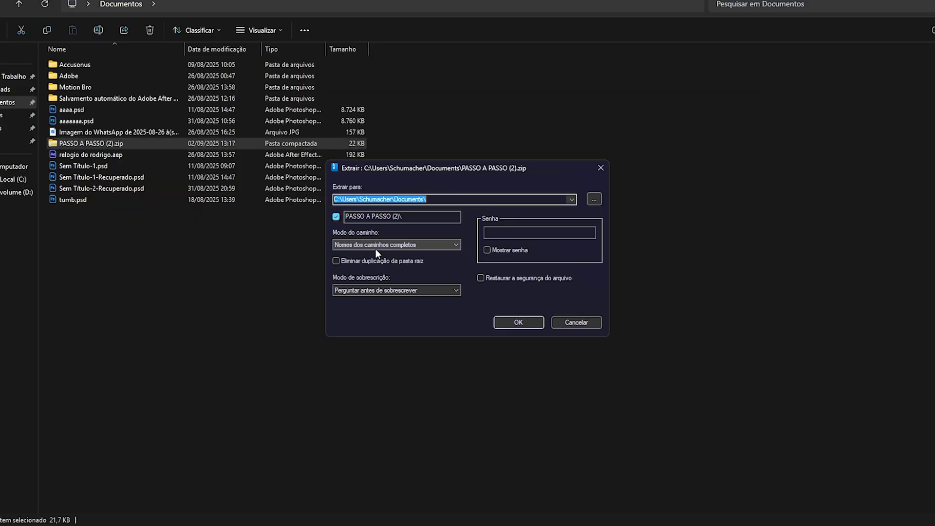
click(532, 320)
double_click(119, 210)
double_click(86, 66)
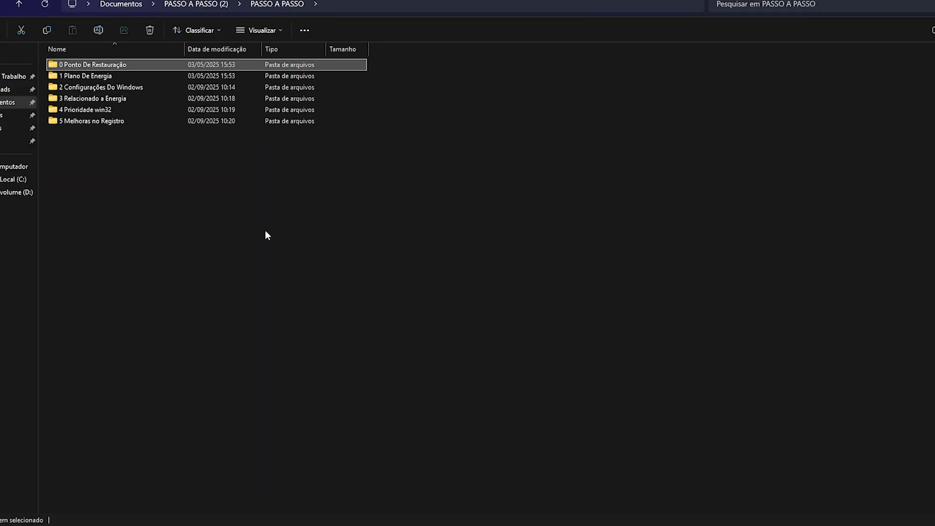
- Launch the Restore Point shortcut from the 0 Ponto De Restauração folder and move the system properties window fully into view
double_click(133, 68)
double_click(135, 73)
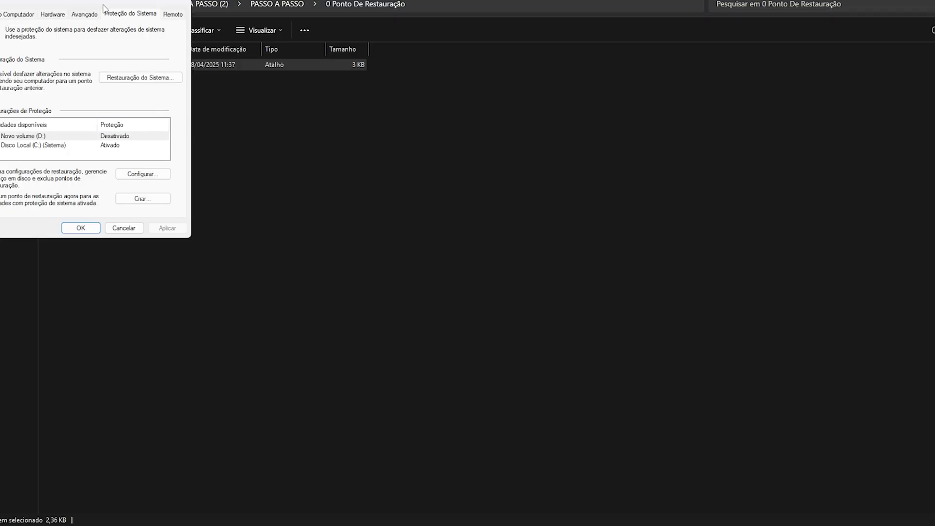
drag(105, 4, 492, 139)
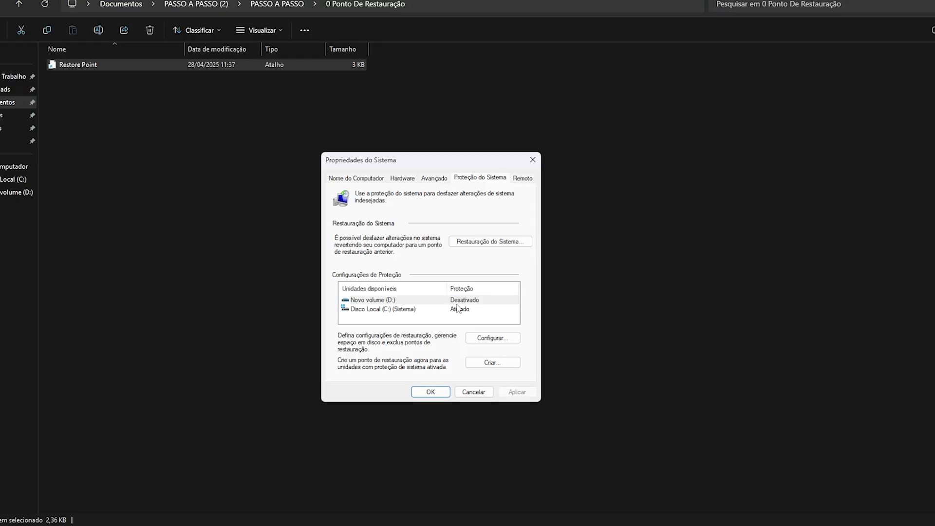
- Adjust the maximum disk space for system protection on Disco Local (C:) and start creating a restore point
click(390, 312)
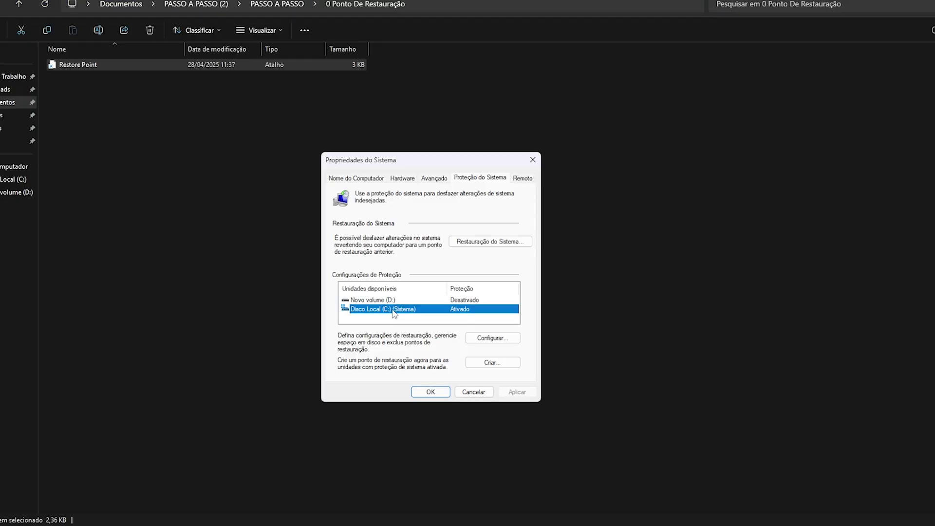
click(493, 337)
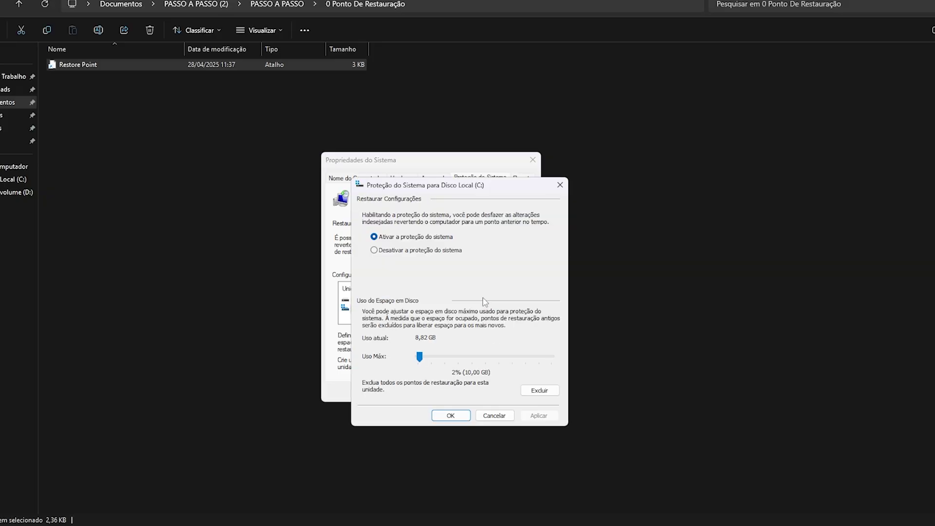
click(447, 356)
click(460, 416)
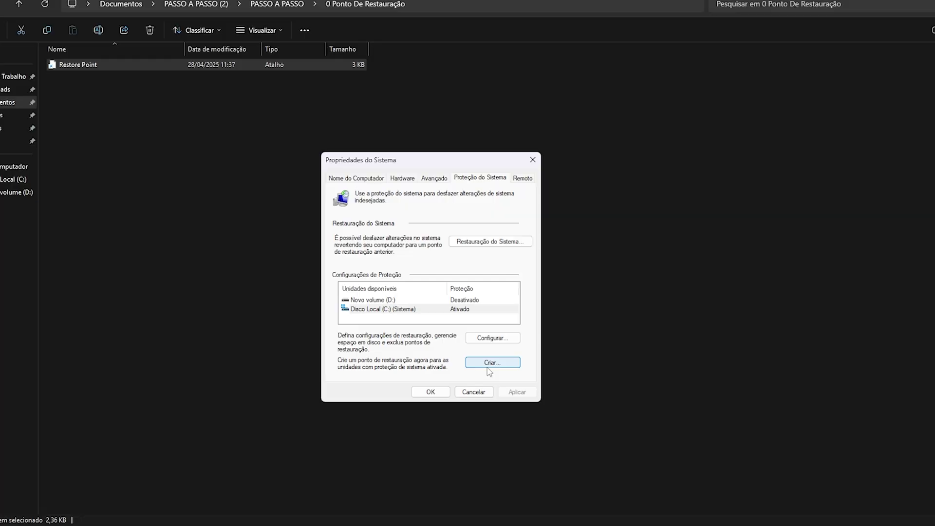
click(488, 365)
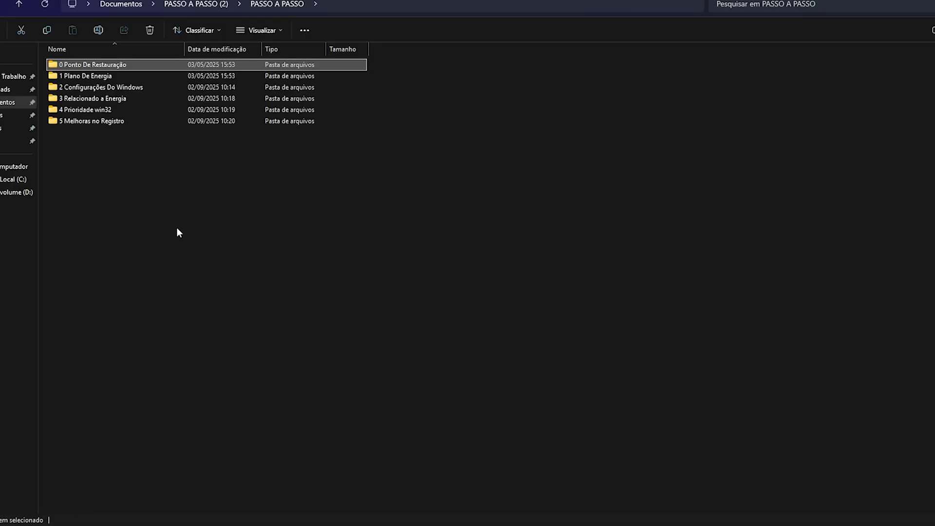
- Open the 1 Plano De Energia folder and find the Windows power plan options through system search
key(Down)
key(Return)
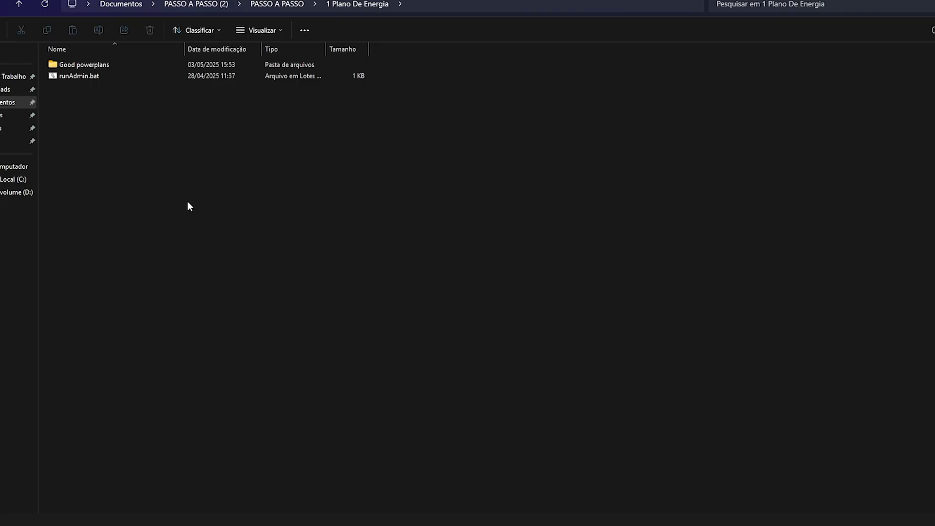
key(super+s)
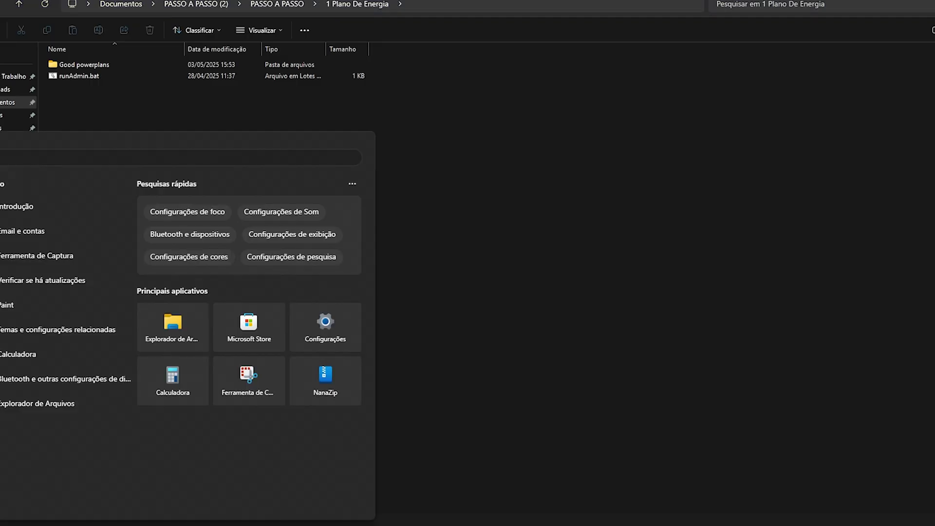
text(escol)
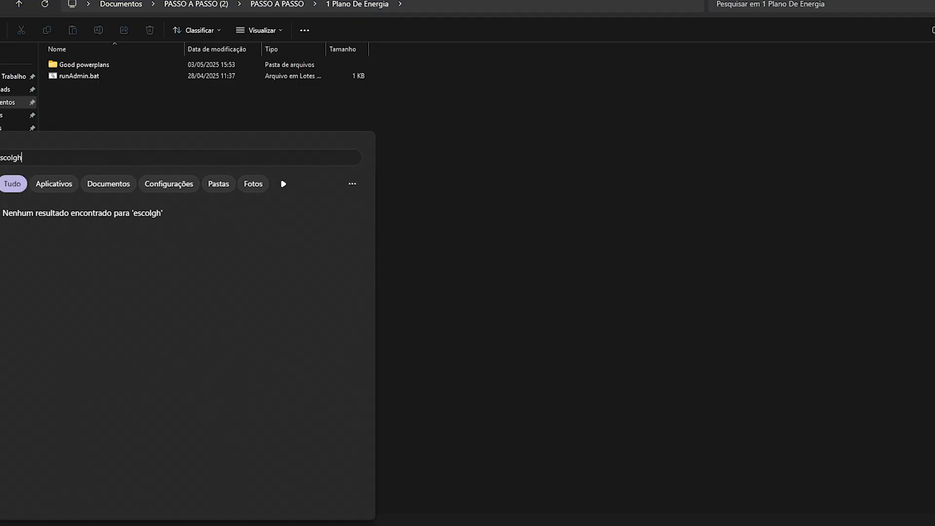
key(Return)
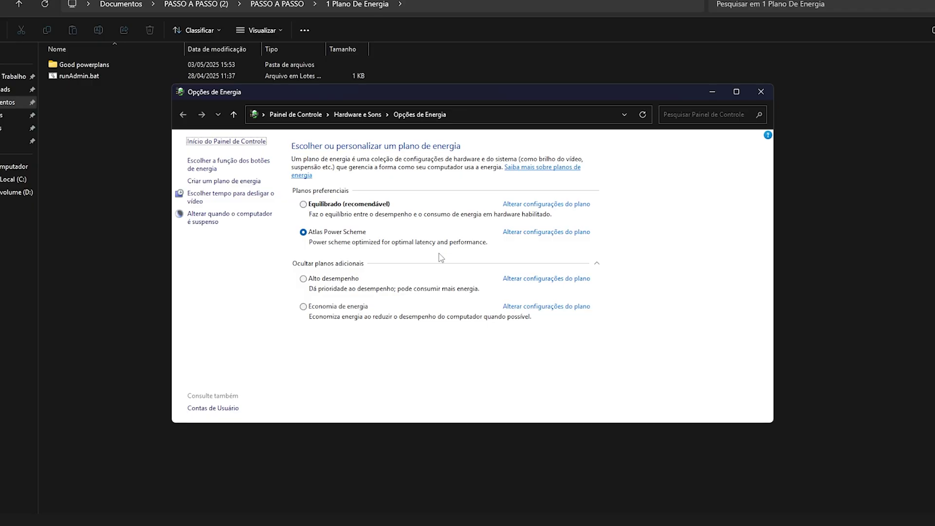
- Activate the Alto desempenho plan among the additional power plans and close the power options
click(336, 264)
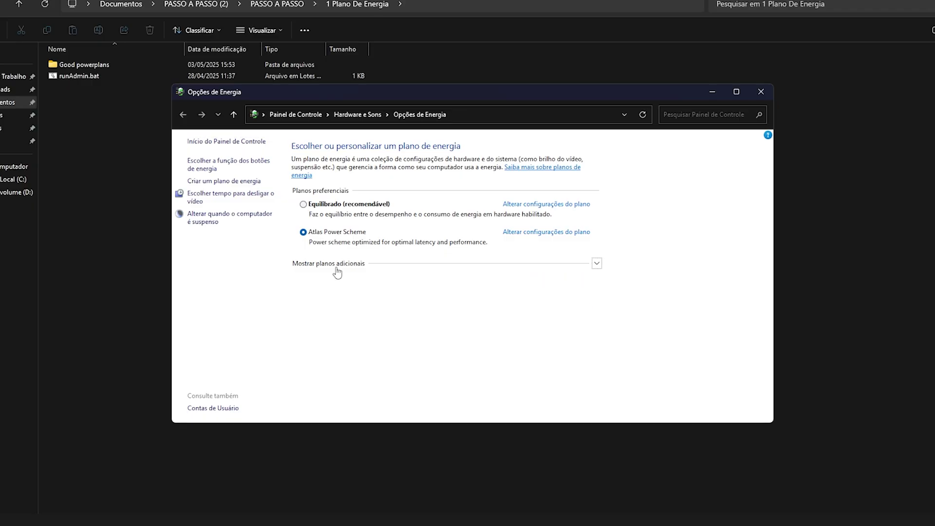
click(336, 266)
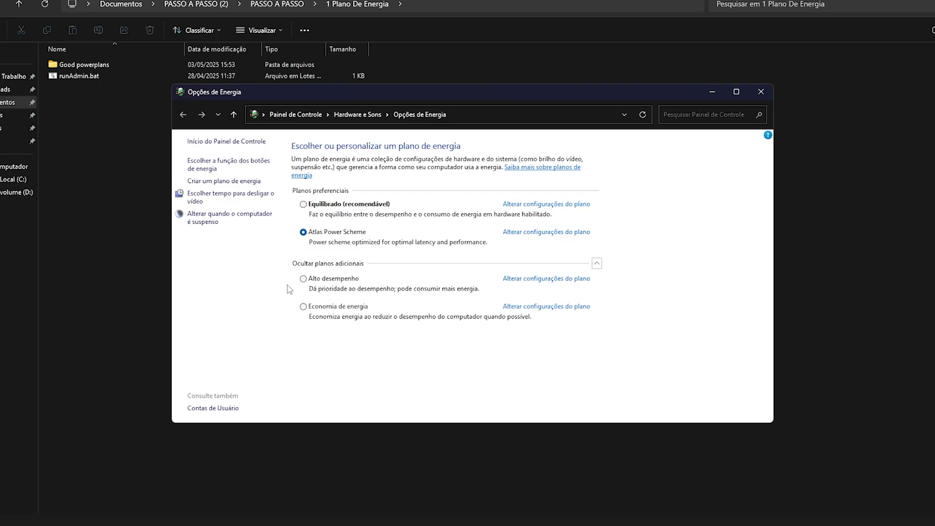
click(303, 279)
key(alt+F4)
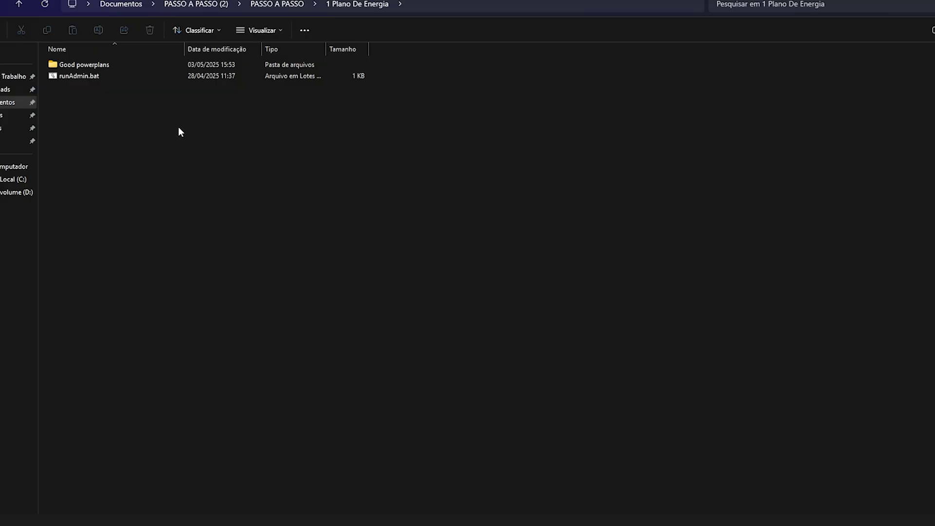
- Run runAdmin.bat as administrator, allowing it to make changes, and select Khorvie.pow in the Good powerplans folder
right_click(93, 76)
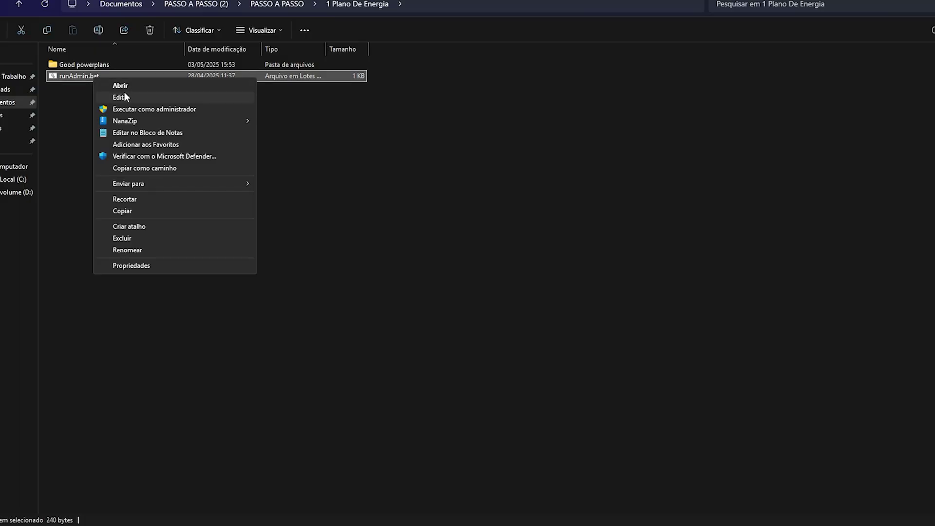
click(139, 109)
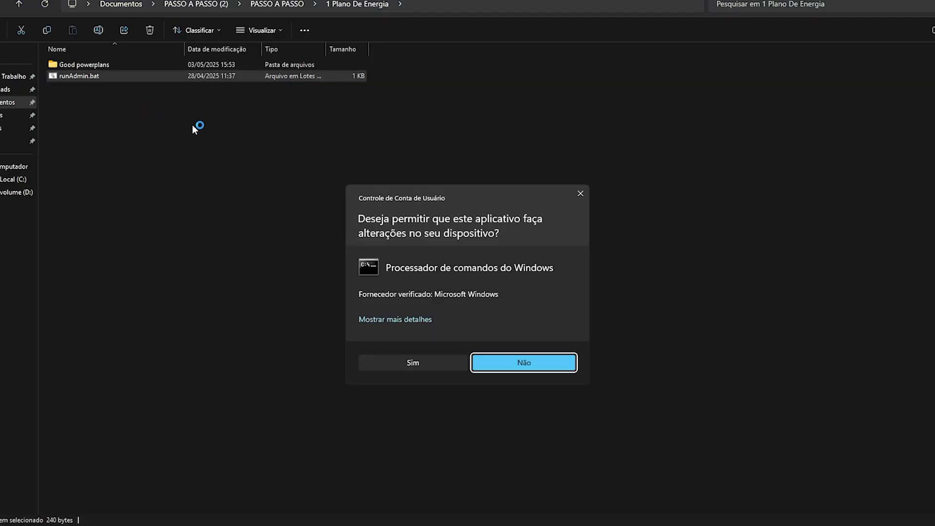
click(419, 364)
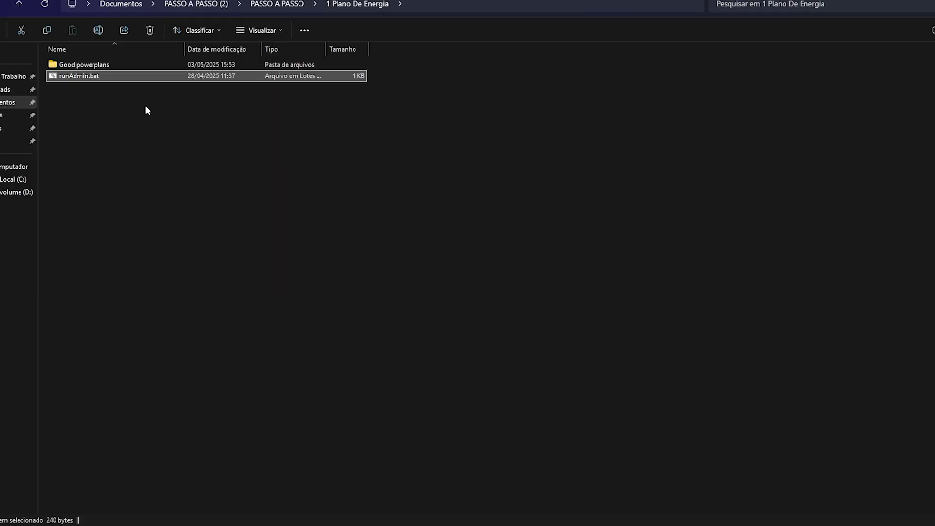
double_click(100, 65)
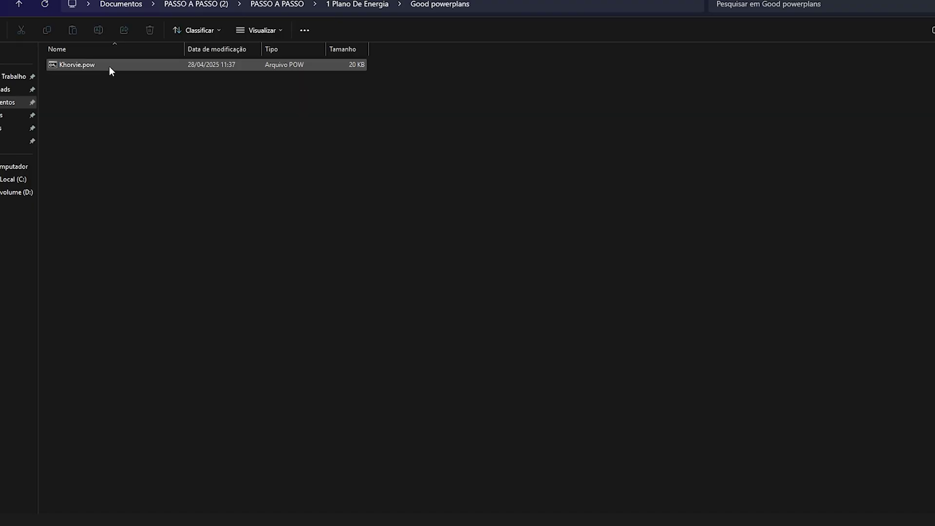
click(109, 67)
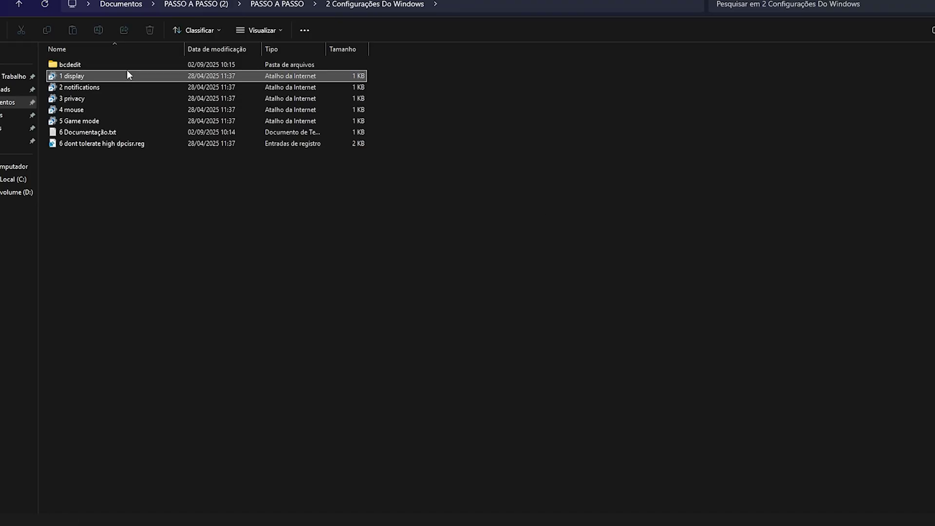
- Set the monitor's refresh rate to 144 Hz using the 1 display shortcut and review the notification settings
double_click(126, 73)
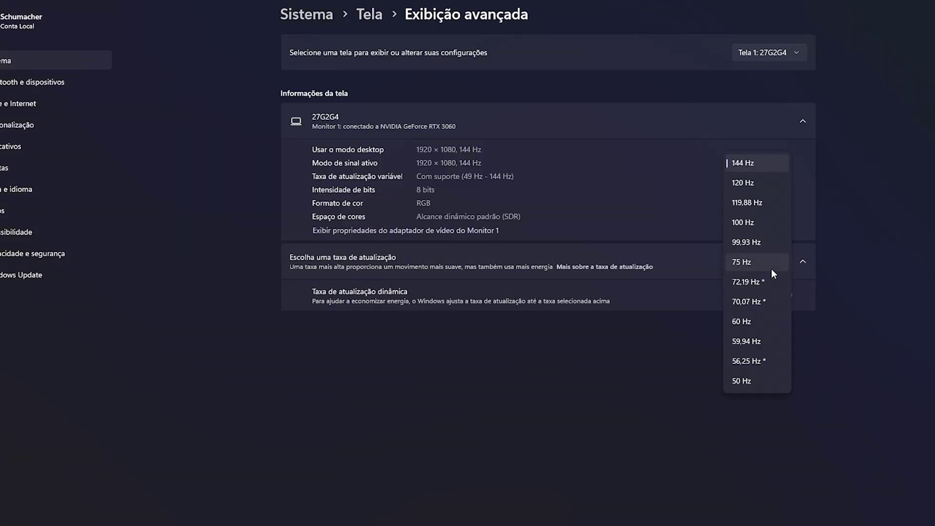
click(756, 161)
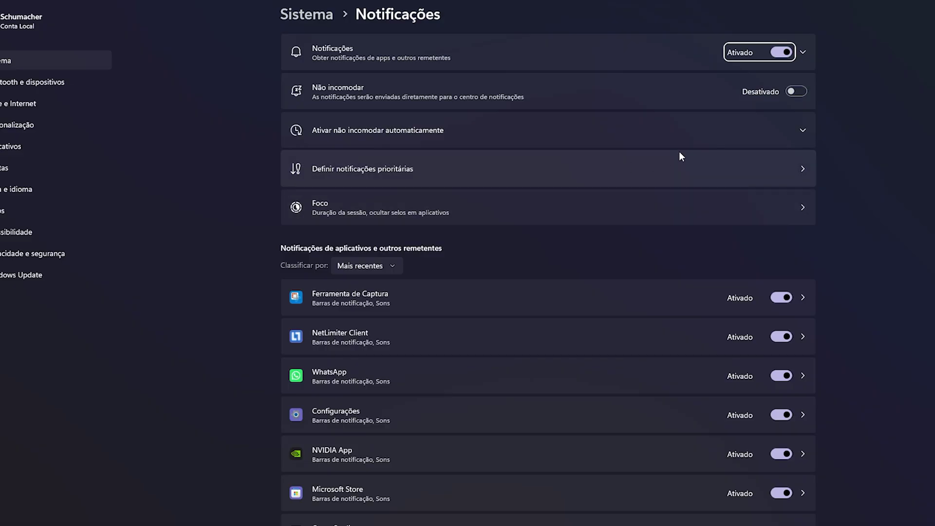
scroll(745, 279, down, 3)
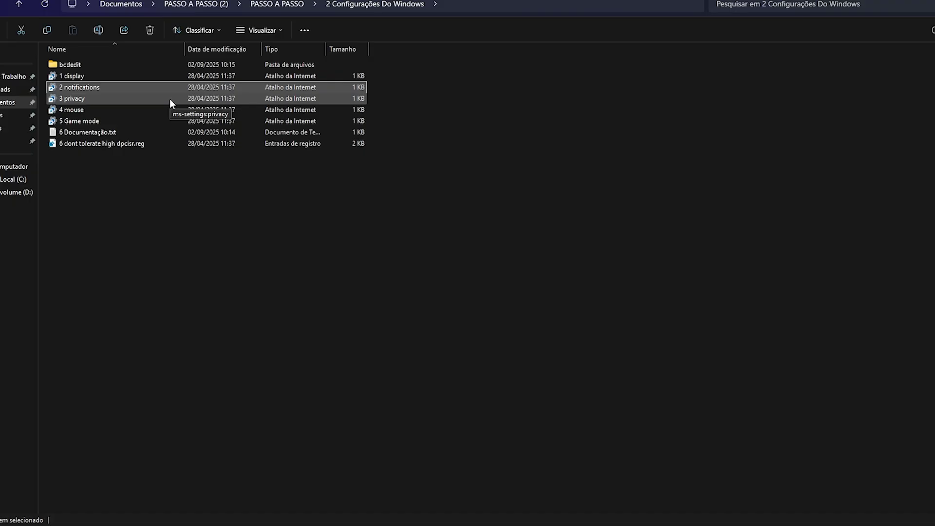
- Open the 3 privacy shortcut and review the permission pages, including inking and typing personalization, camera and app diagnostics
double_click(169, 99)
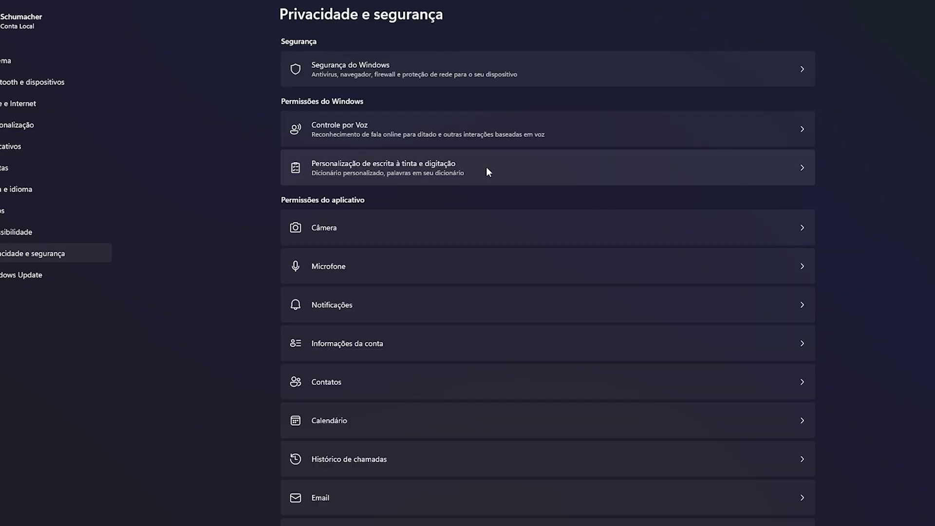
click(486, 168)
key(alt+Left)
scroll(431, 251, down, 1)
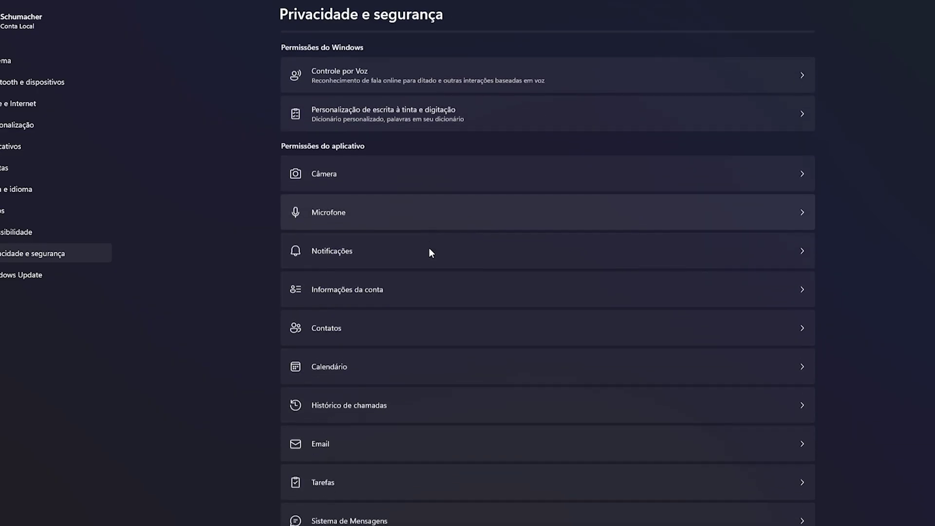
click(482, 175)
key(alt+Left)
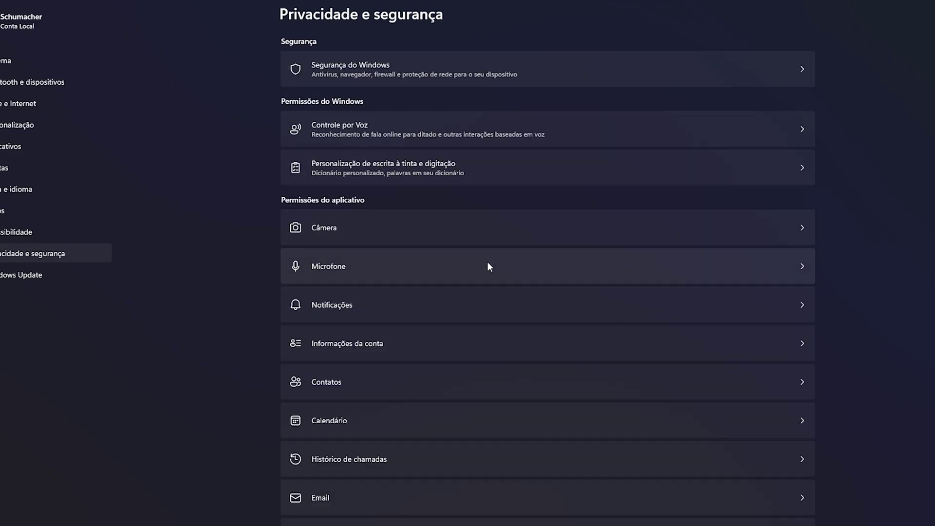
scroll(486, 265, down, 9)
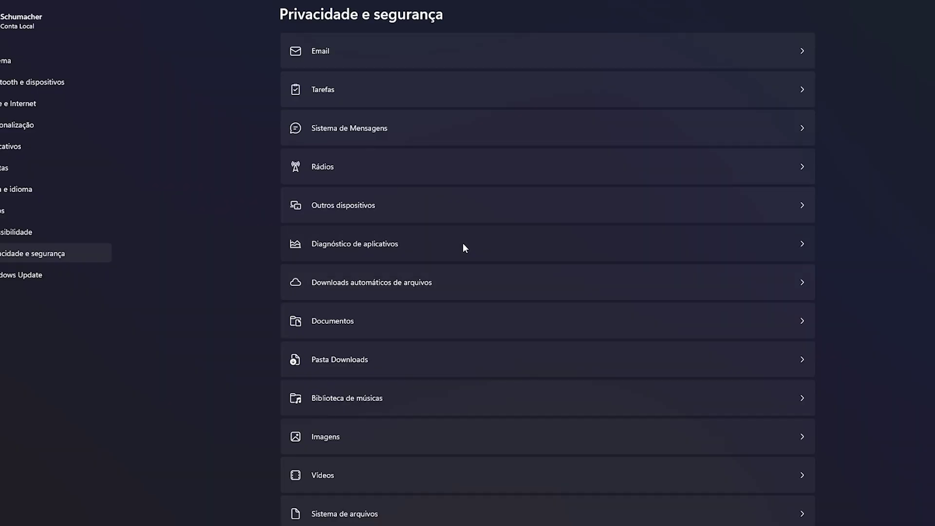
click(462, 245)
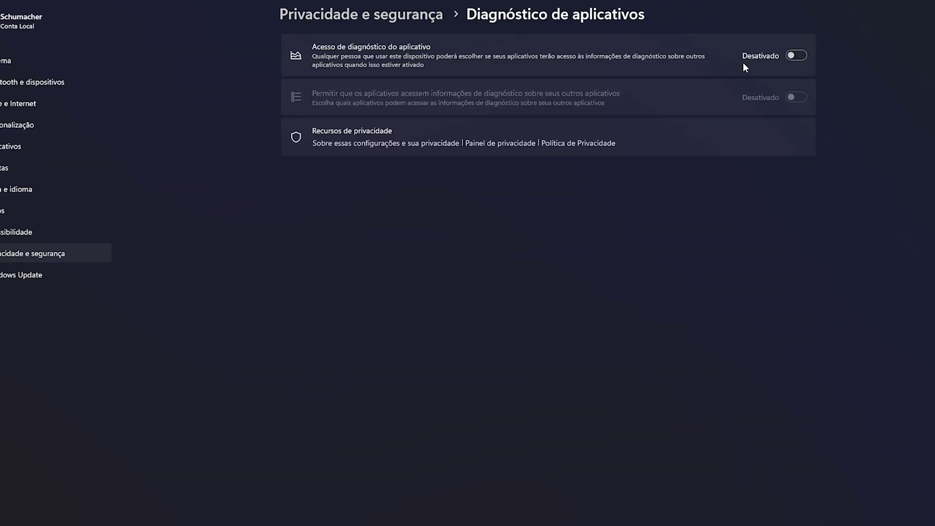
key(alt+Left)
click(431, 383)
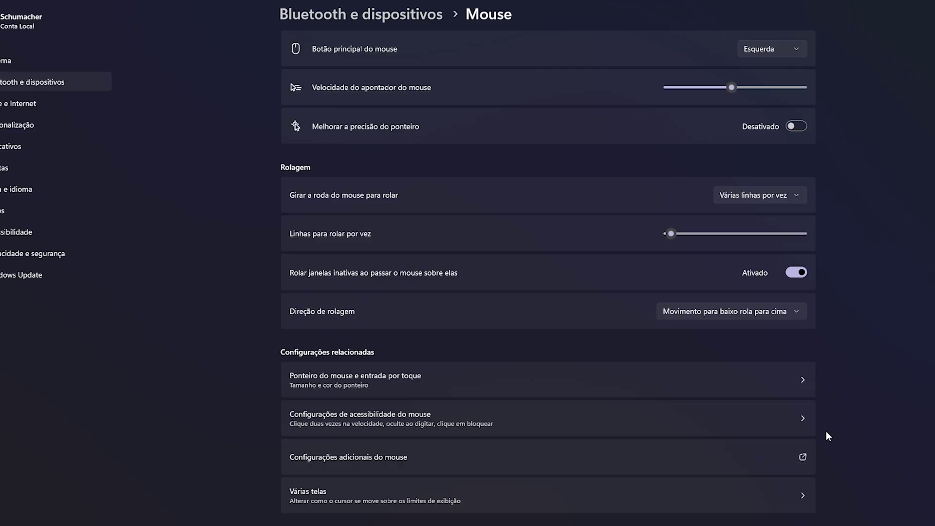
- Open the additional mouse settings from the mouse page
click(511, 456)
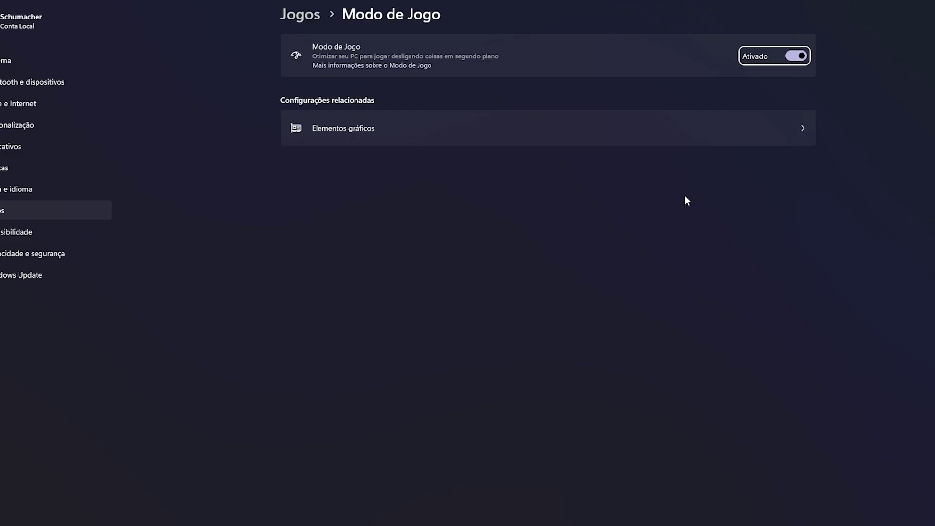
- Set the GPU preference of cs2.exe to Alto Desempenho (NVIDIA GeForce RTX 3060) in the graphics settings
click(485, 134)
scroll(211, 297, down, 3)
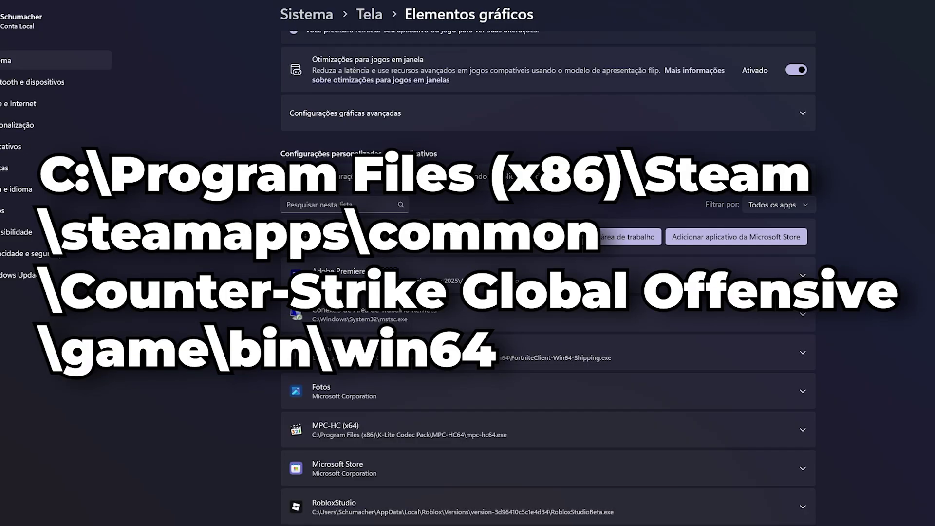
scroll(772, 377, down, 3)
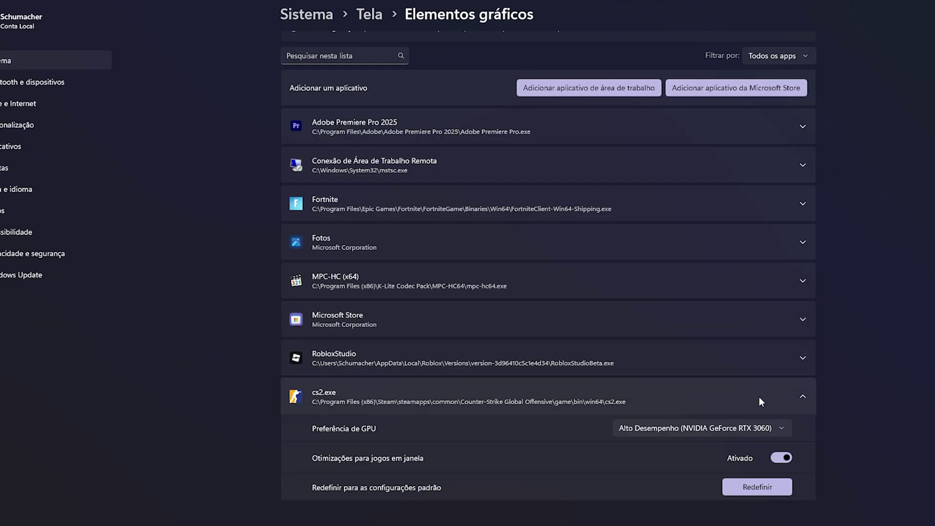
click(760, 431)
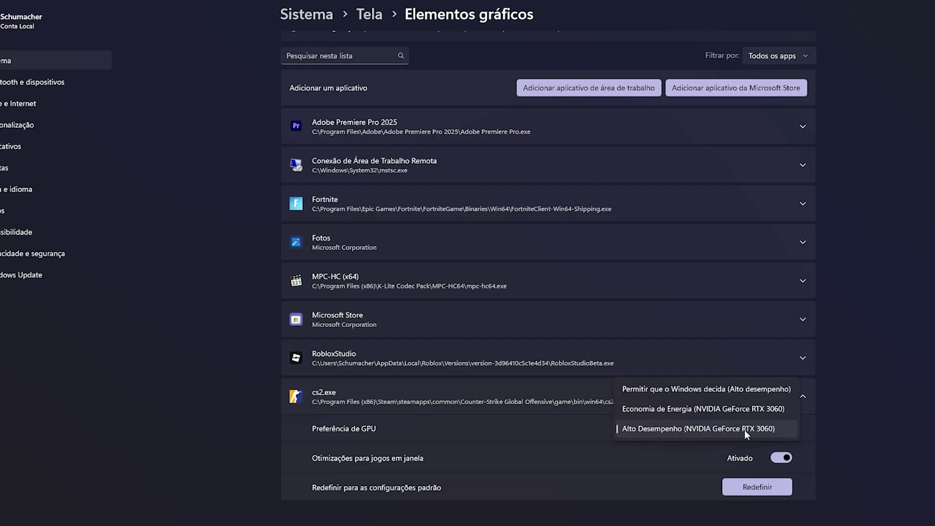
click(699, 432)
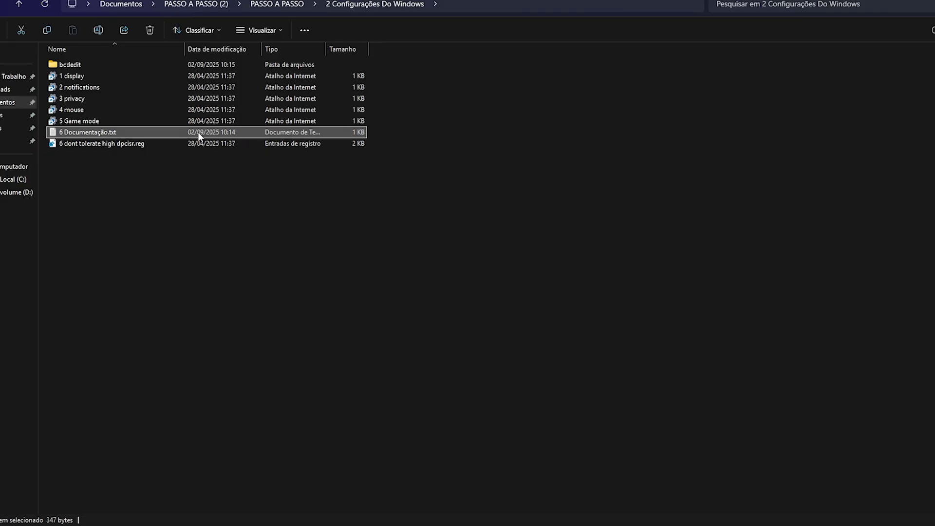
- Merge 6 dont tolerate high dpcisr.reg into the registry, allowing the changes and accepting the confirmation
double_click(182, 143)
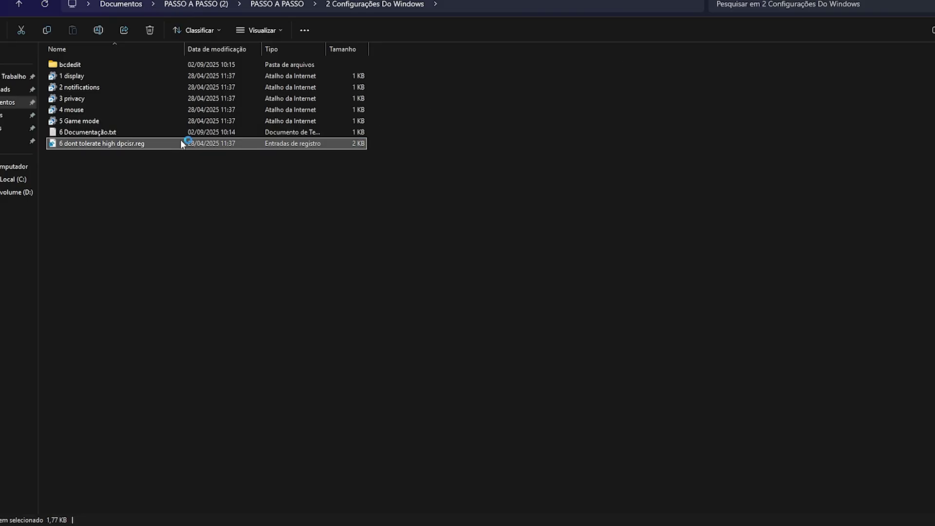
click(416, 363)
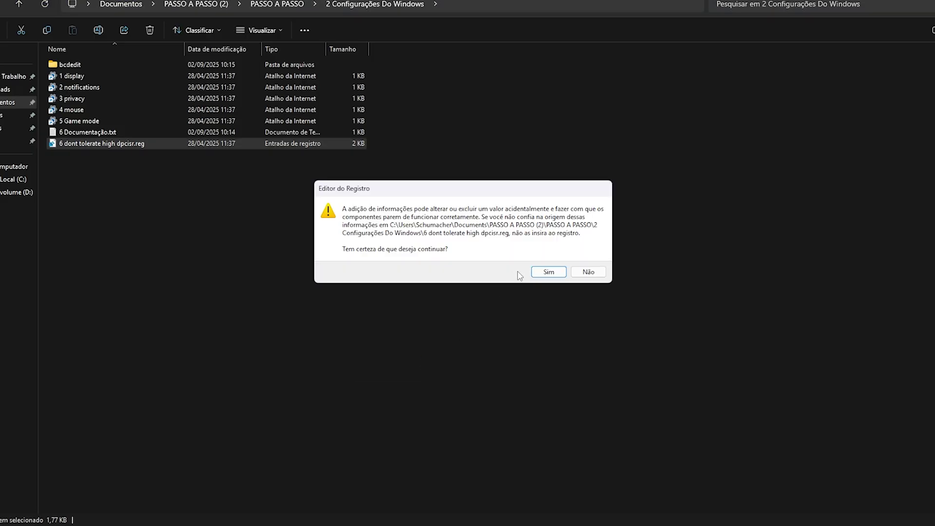
click(545, 273)
click(588, 260)
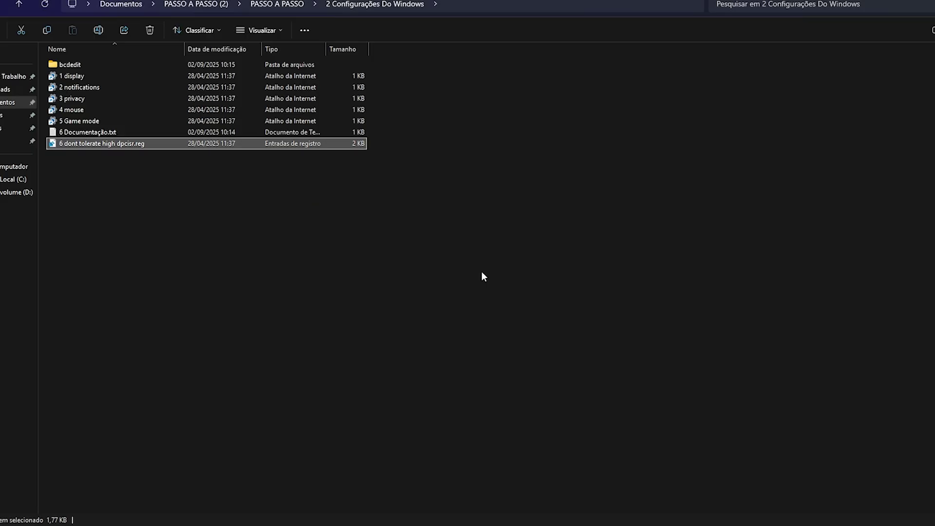
- Search Windows for Ajustar a aparência e o desempenho do Windows and open it
click(239, 279)
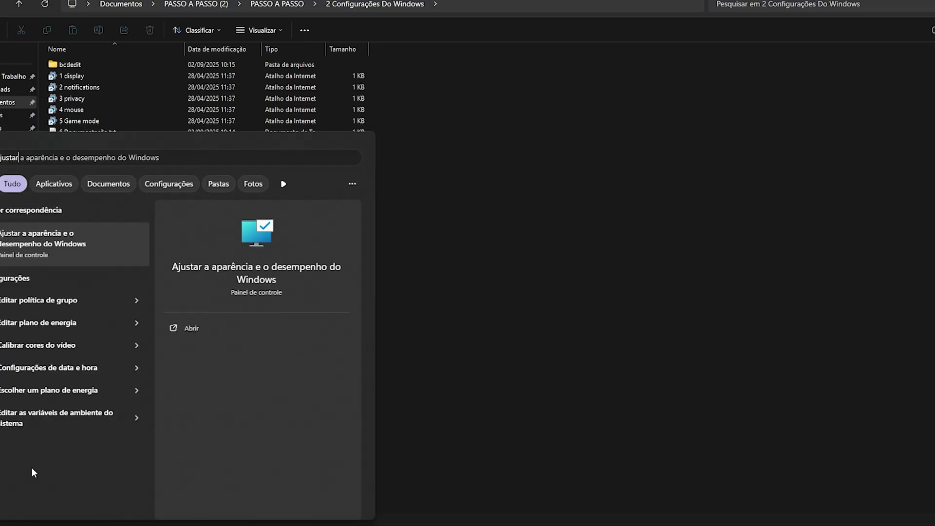
key(Return)
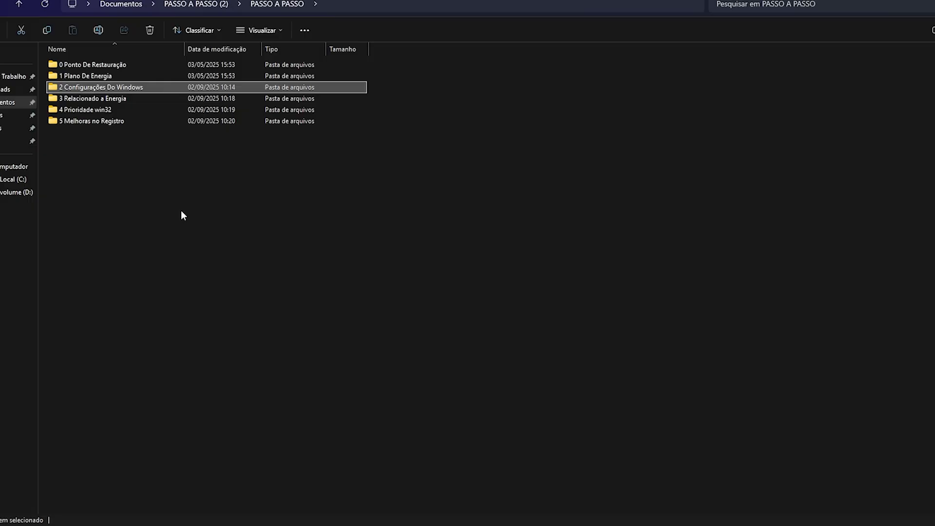
- Open the 3 Relacionado a Energia folder and read through its Documentação.txt
key(Down)
key(Return)
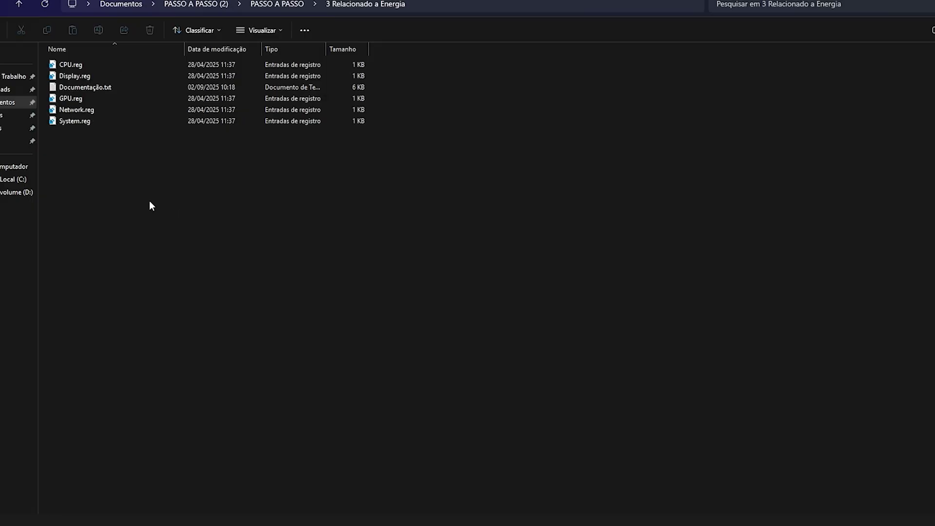
double_click(140, 91)
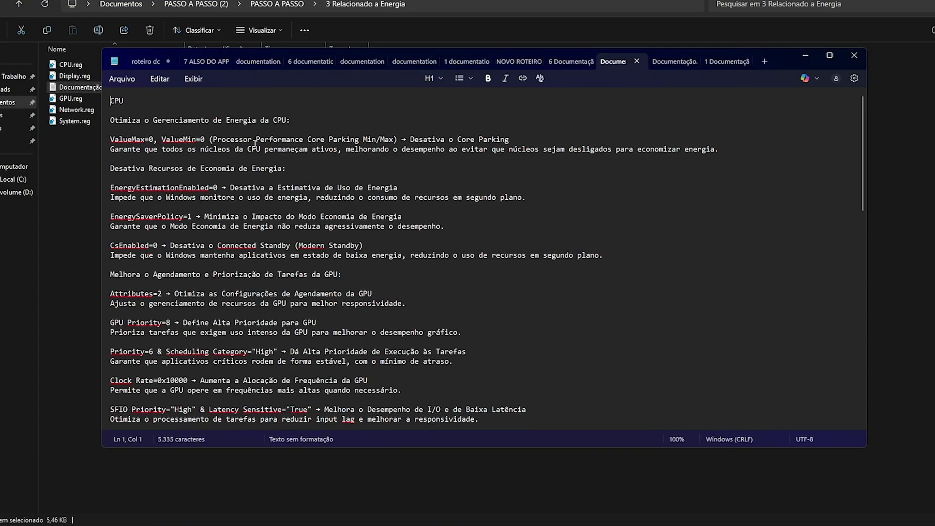
scroll(855, 229, down, 12)
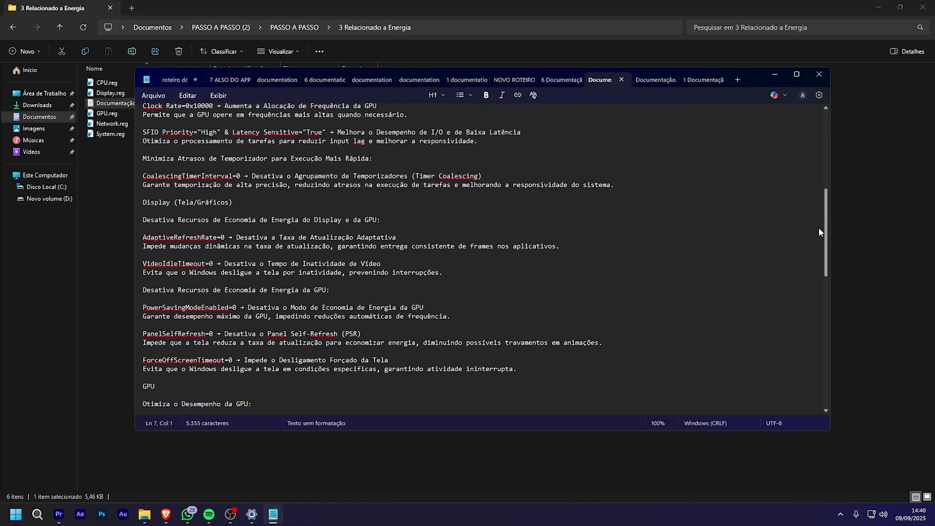
drag(820, 228, 843, 150)
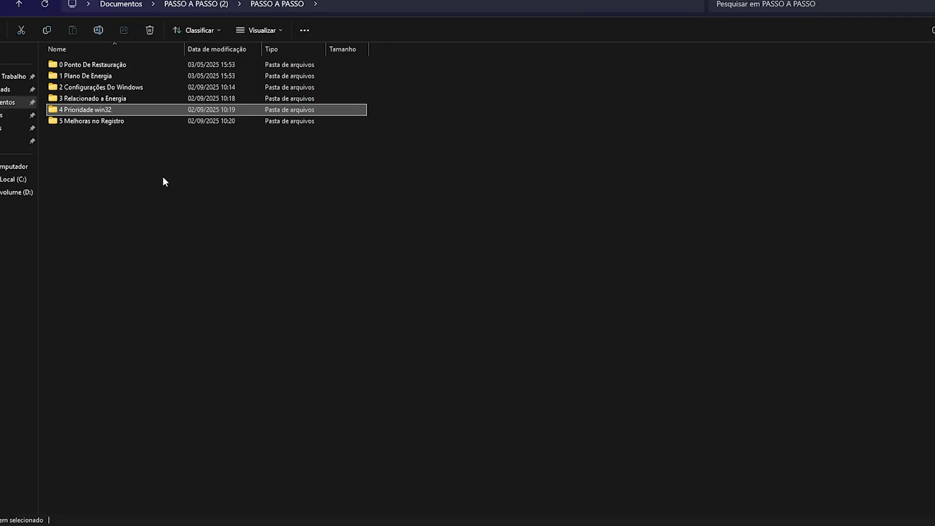
- Open the 4 Prioridade win32 folder, read its Documentação.txt and look over the priority registry files
key(Return)
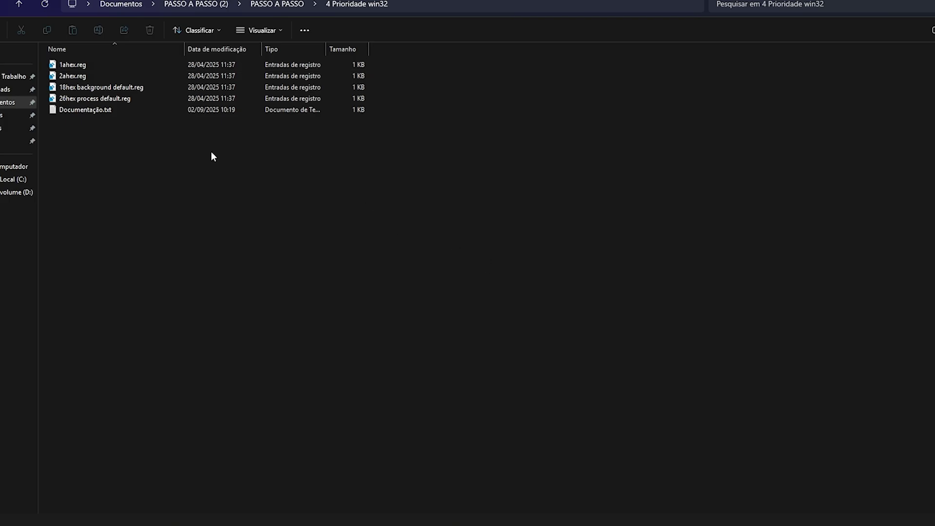
double_click(137, 109)
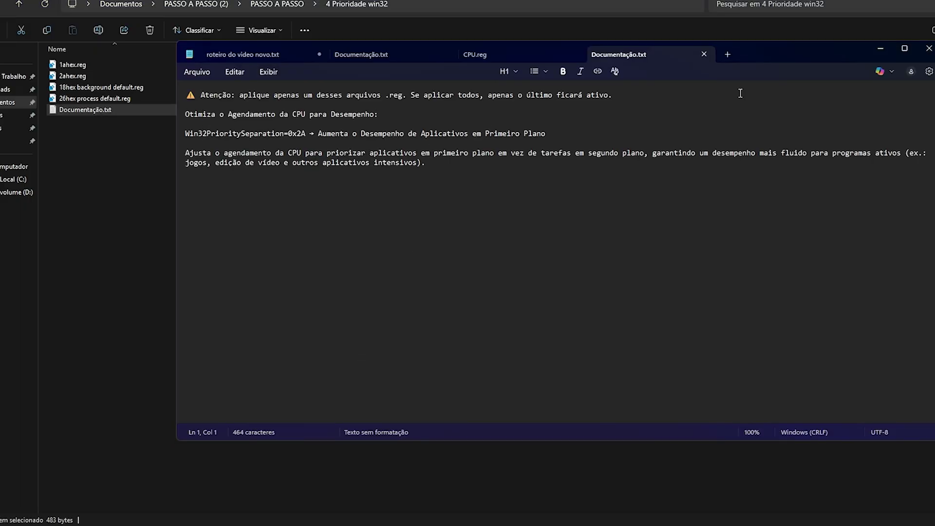
key(alt+F4)
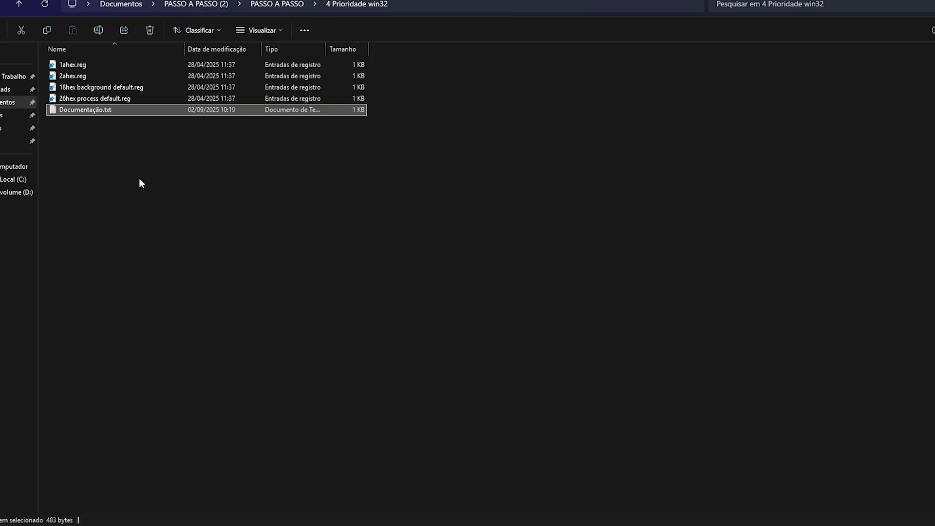
key(Up)
click(298, 288)
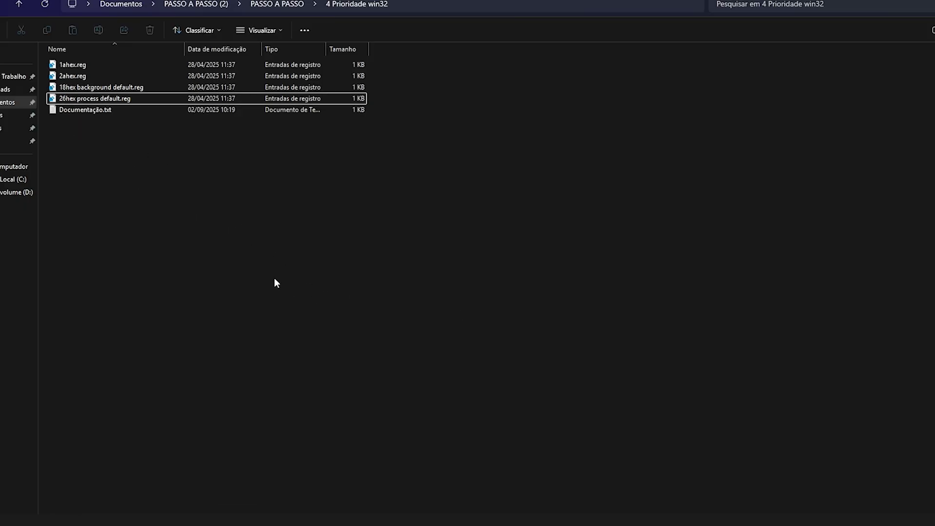
key(Up)
- Switch to the 5 Melhoras no Registro folder and read 1 Documentação.txt on the registry tweaks
key(alt+Up)
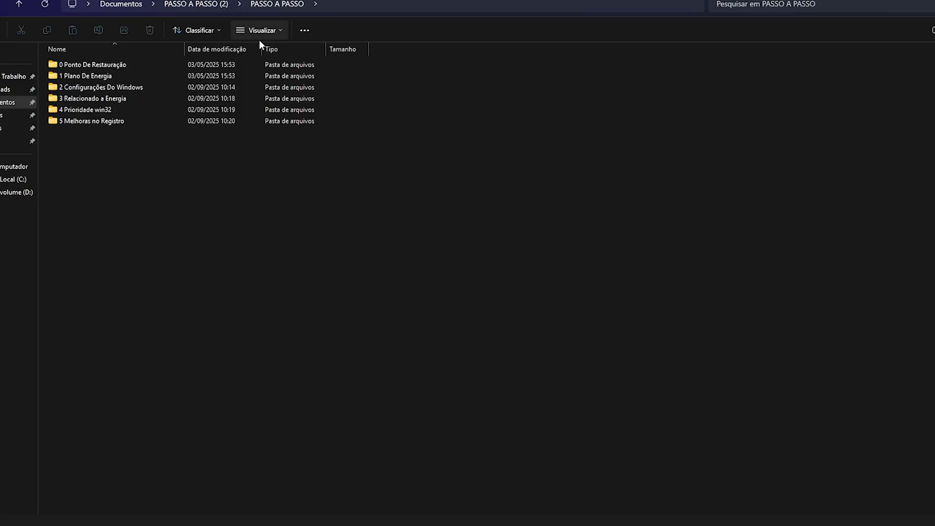
double_click(82, 122)
double_click(109, 66)
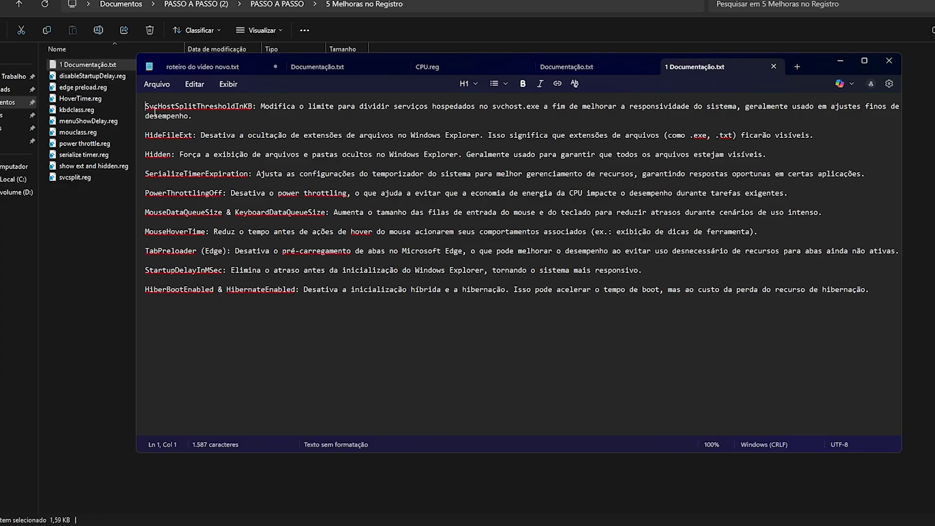
click(160, 115)
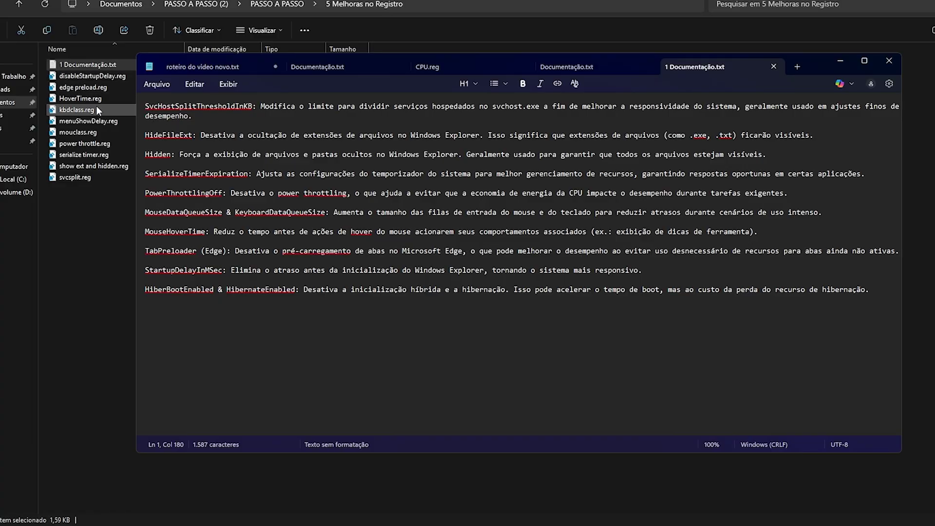
click(157, 108)
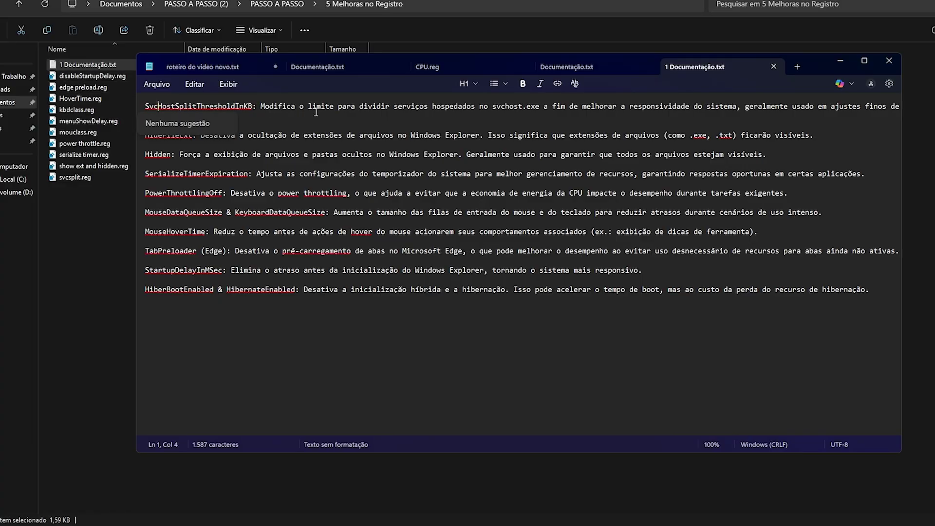
click(726, 360)
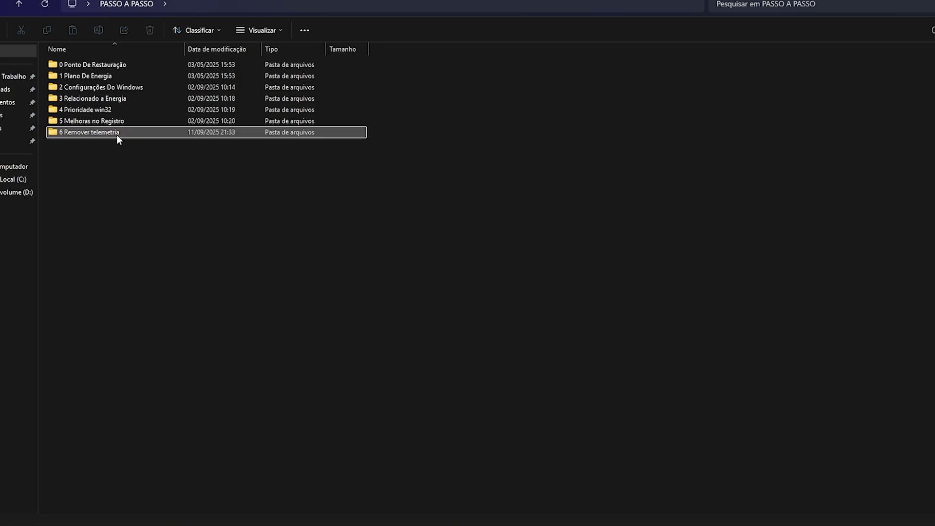
- Launch OOSU10.exe and WPD.exe from the 6 Remover telemetria folder, allowing them to make changes
double_click(109, 132)
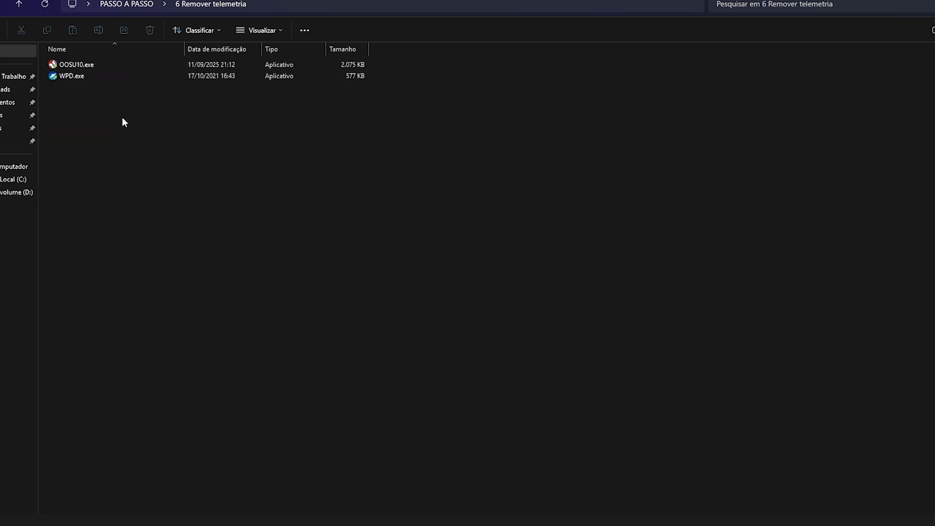
click(104, 66)
double_click(104, 66)
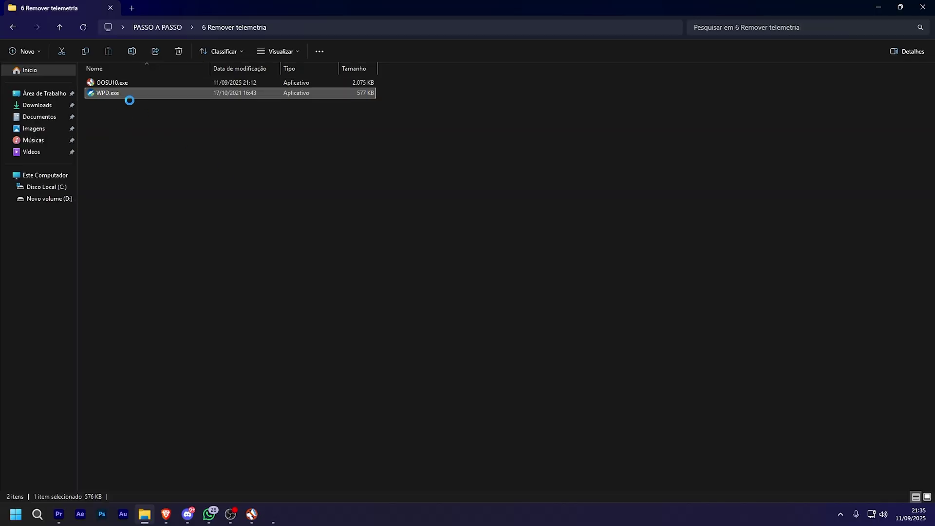
double_click(92, 77)
click(469, 385)
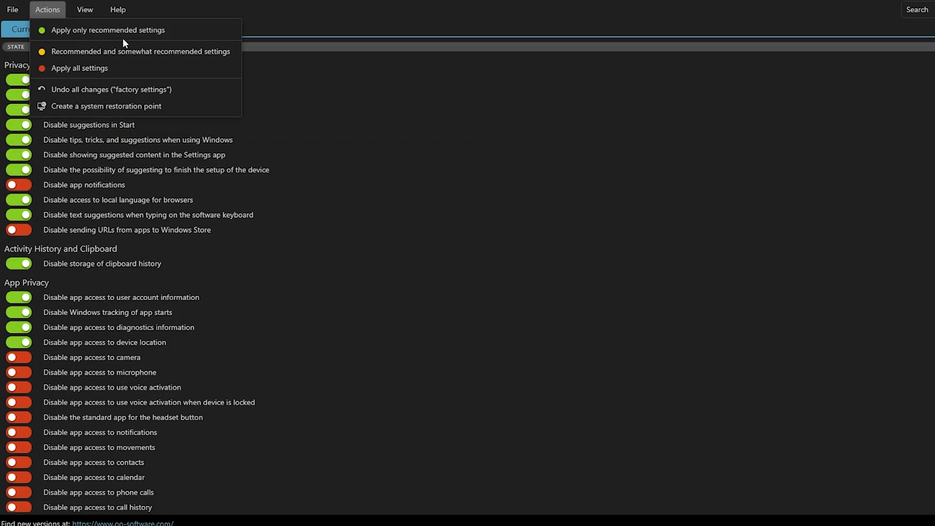
- Apply only the recommended settings in O&O ShutUp10++, creating a system restore point first
click(166, 31)
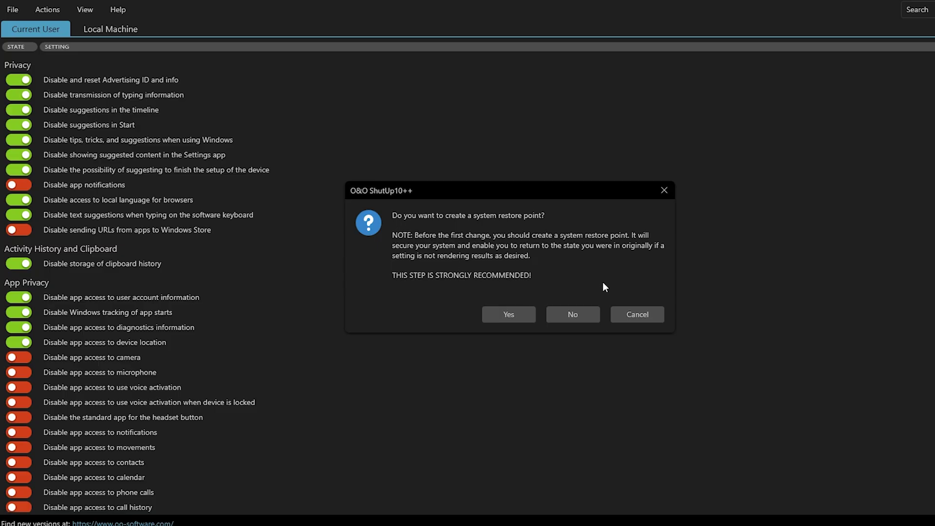
click(506, 310)
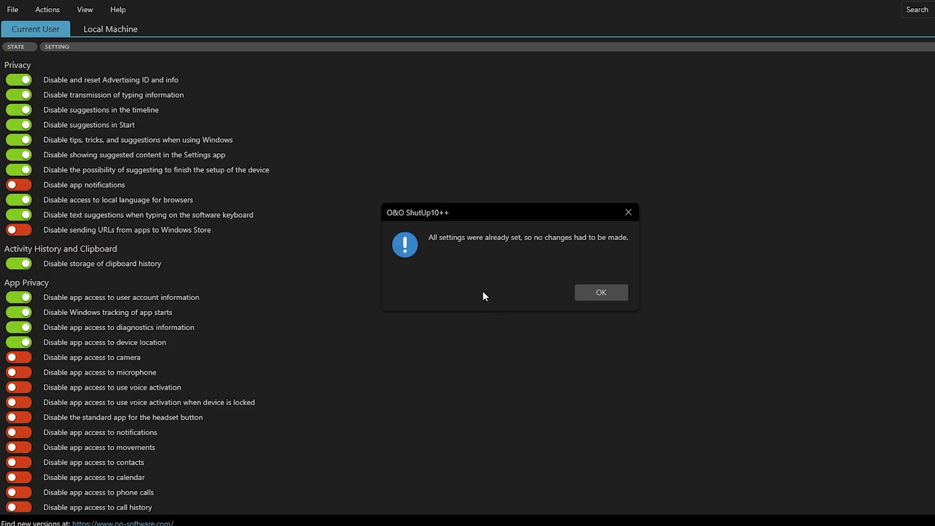
click(592, 293)
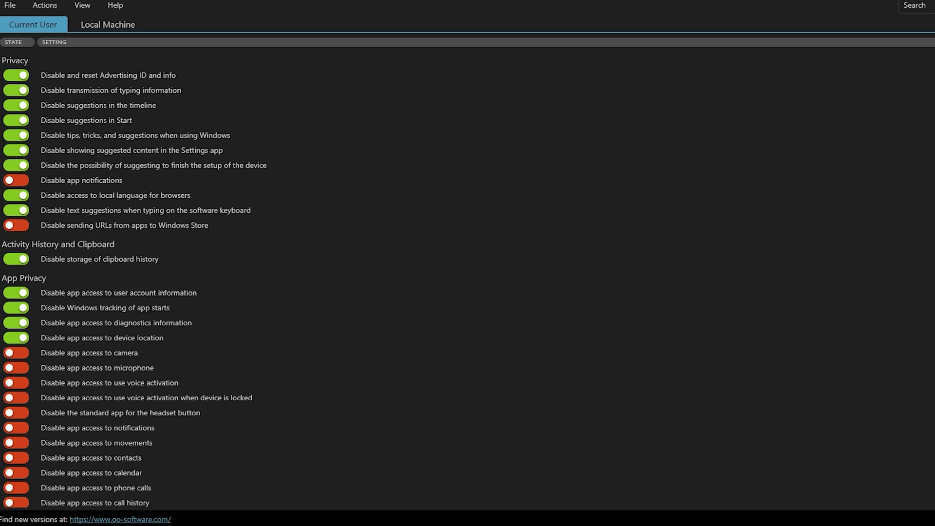
- Review the full lists of Current User and Local Machine privacy settings
scroll(146, 278, down, 20)
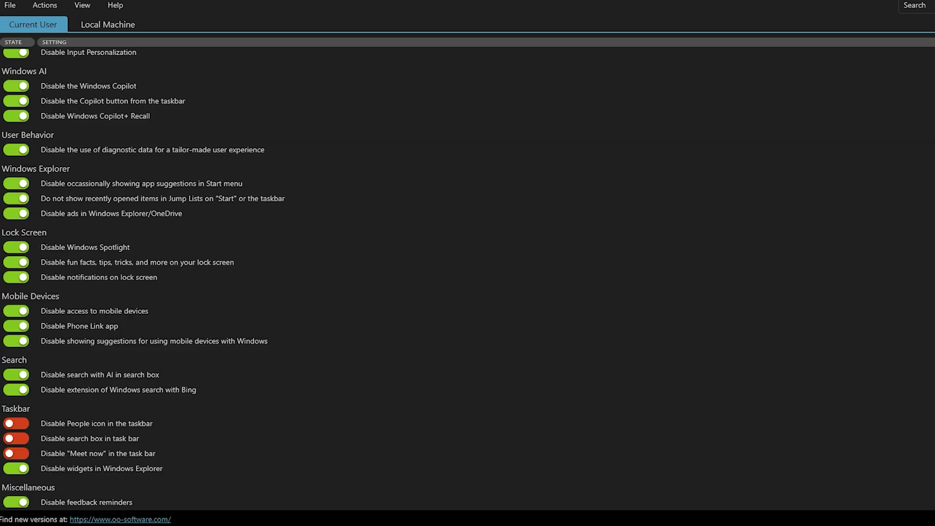
scroll(146, 278, up, 20)
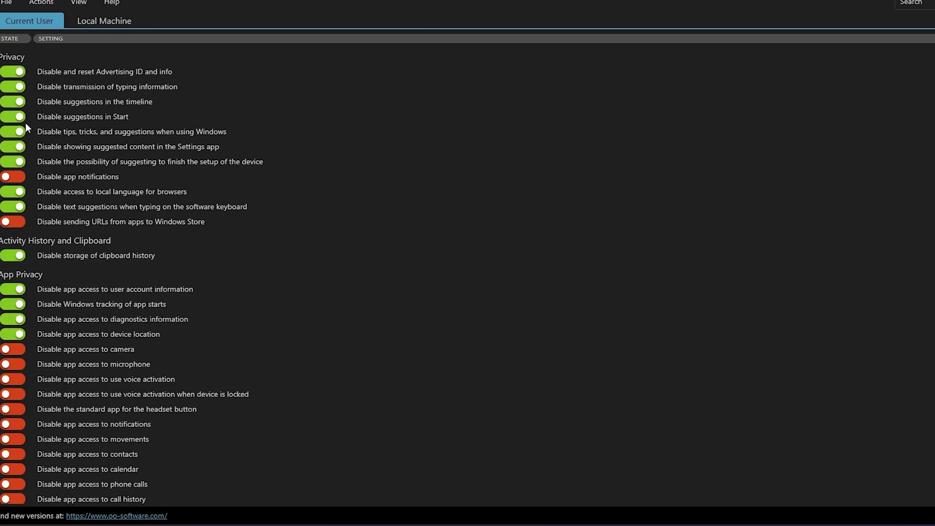
click(114, 25)
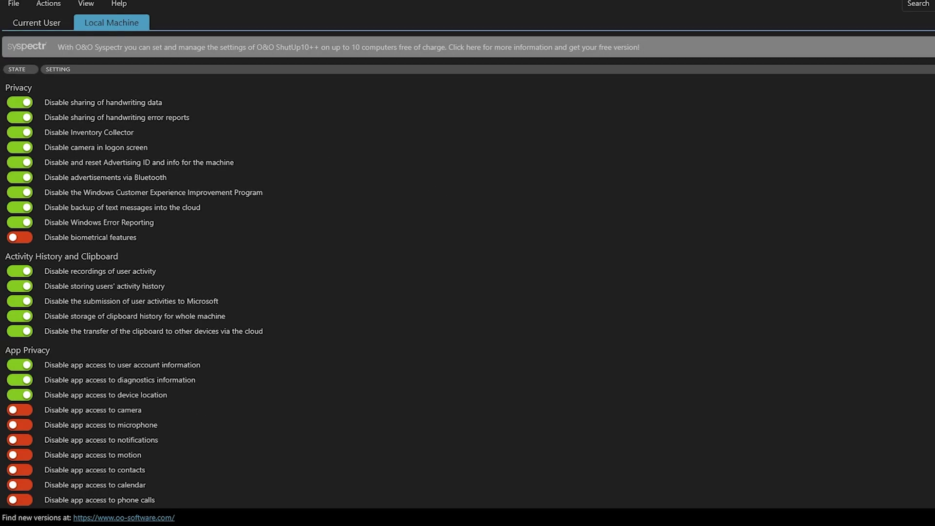
scroll(467, 292, down, 15)
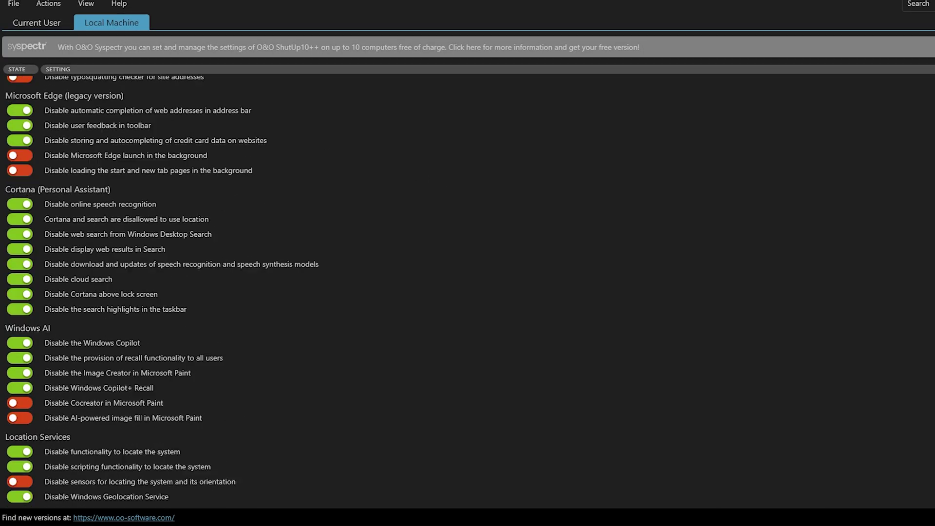
scroll(467, 293, up, 15)
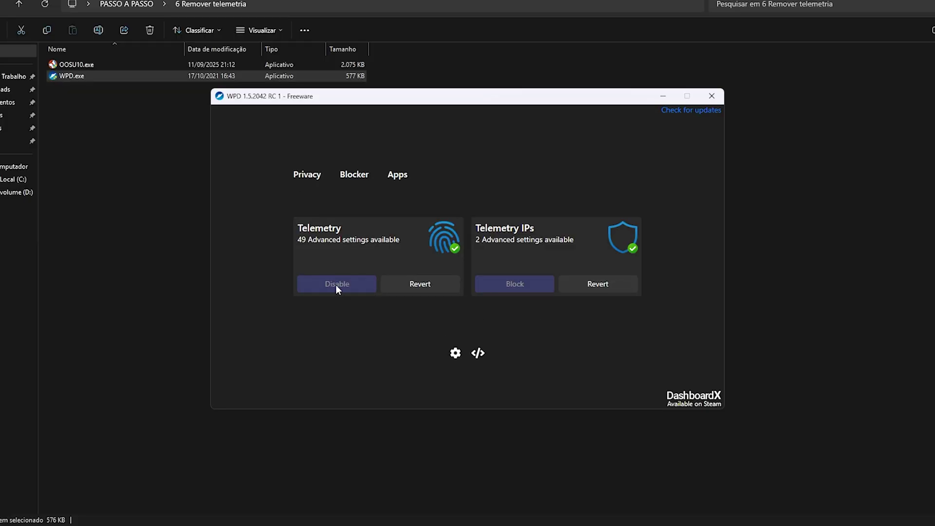
- Switch to WPD and examine its telemetry and privacy sections
click(321, 230)
click(308, 168)
click(301, 119)
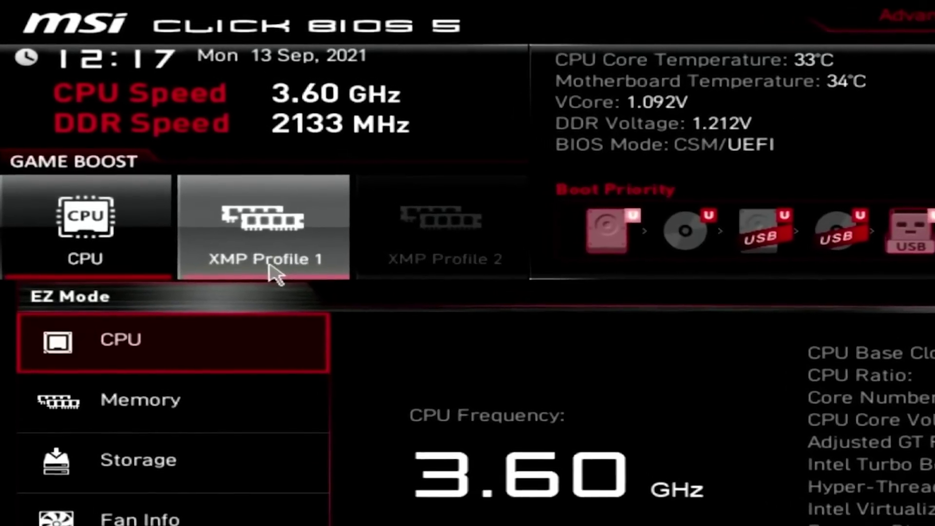
- Select XMP Profile 1 in the MSI BIOS and open the Hyper-Threading option in Advanced CPU Configuration
click(273, 273)
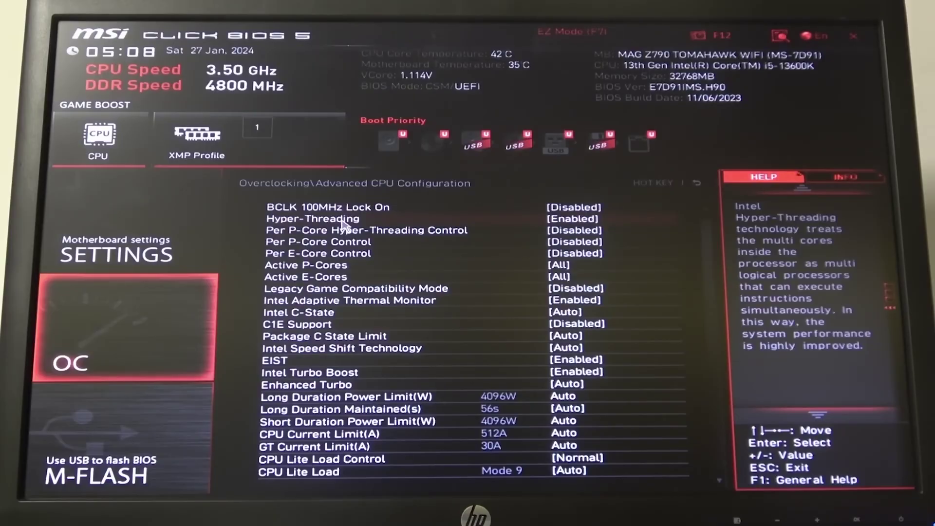
click(344, 225)
click(426, 282)
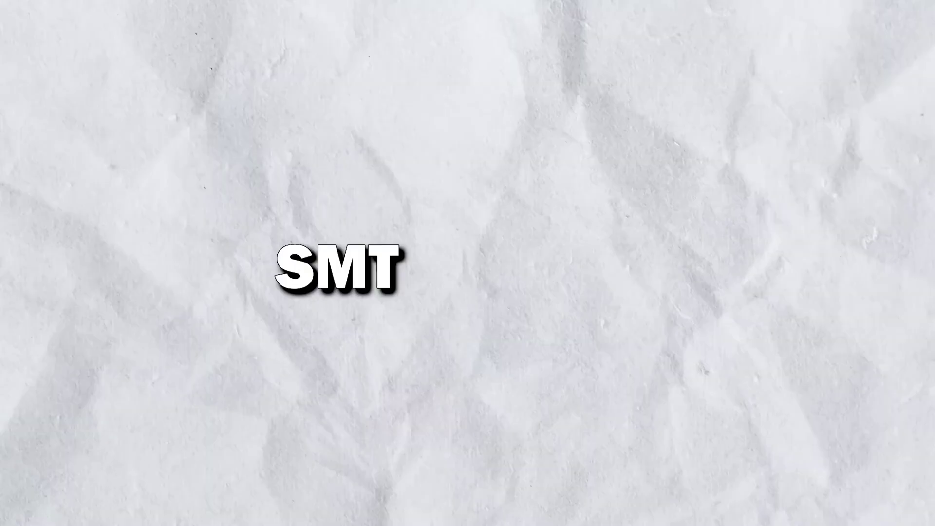